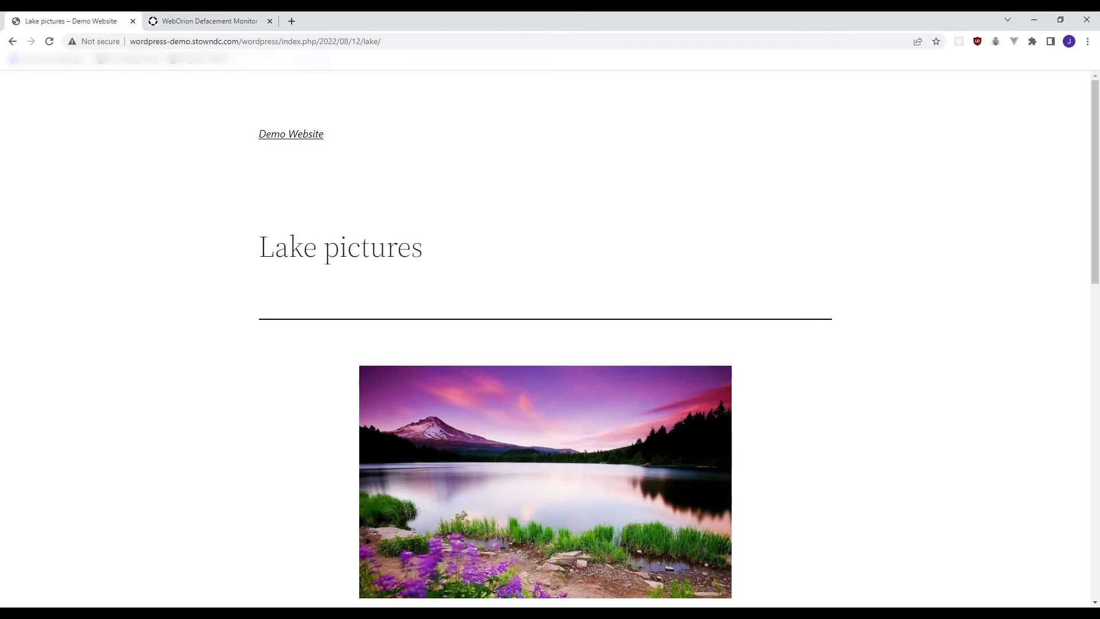
pyautogui.scroll(-1, 407, 198)
pyautogui.scroll(1, 321, 160)
pyautogui.scroll(-1, 265, 227)
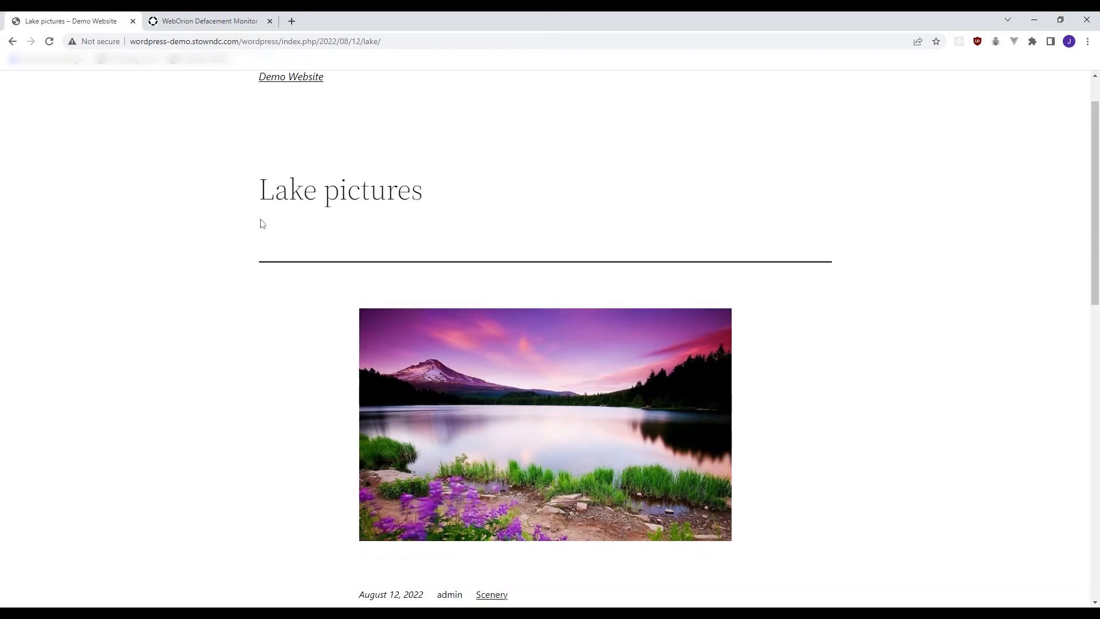
pyautogui.scroll(1, 281, 201)
pyautogui.scroll(-1, 261, 224)
pyautogui.scroll(-1, 568, 335)
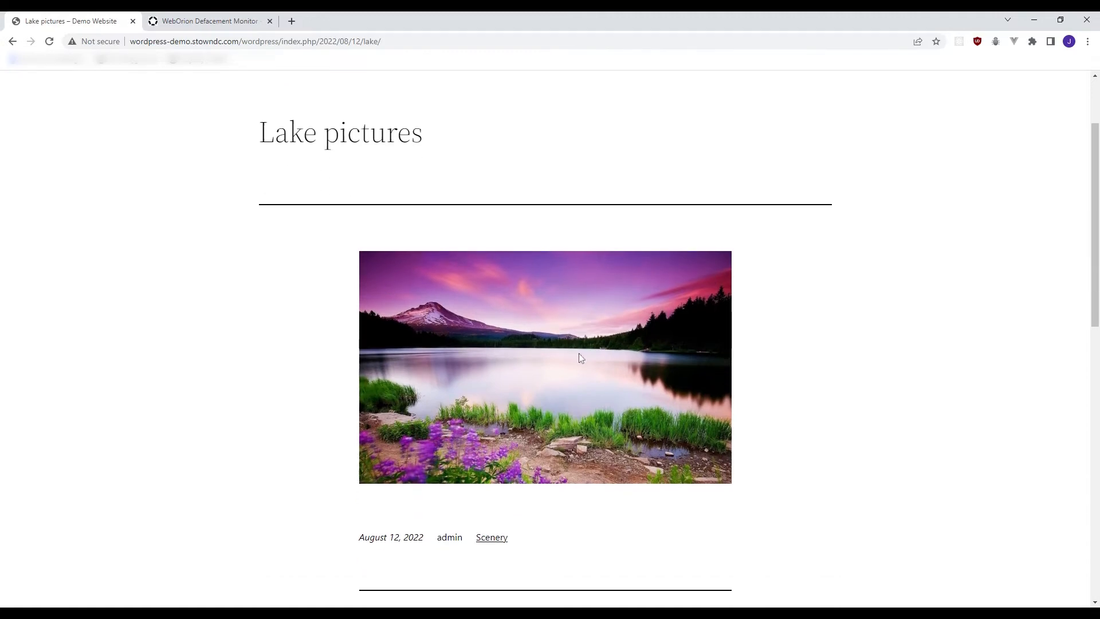
# - Add the Lake pictures page's URL to WebOrion as a single webpage on the Gold plan and start its baseline
pyautogui.scroll(2, 550, 315)
pyautogui.click(196, 37)
pyautogui.hotkey('ctrl', 'c')
pyautogui.click(206, 21)
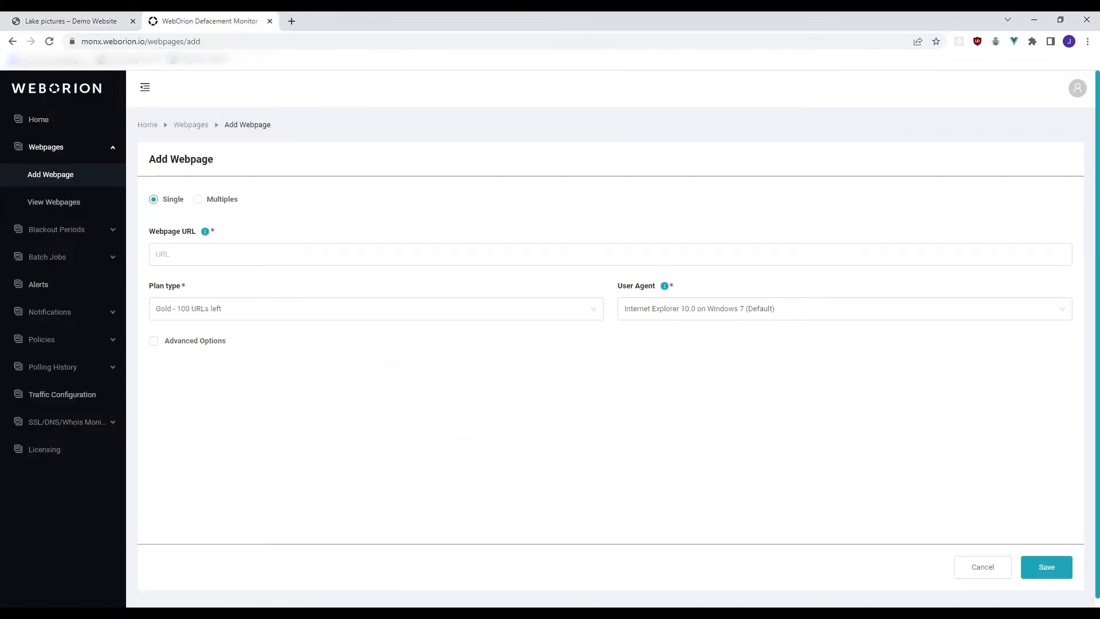
pyautogui.click(360, 252)
pyautogui.hotkey('ctrl', 'v')
pyautogui.click(1048, 568)
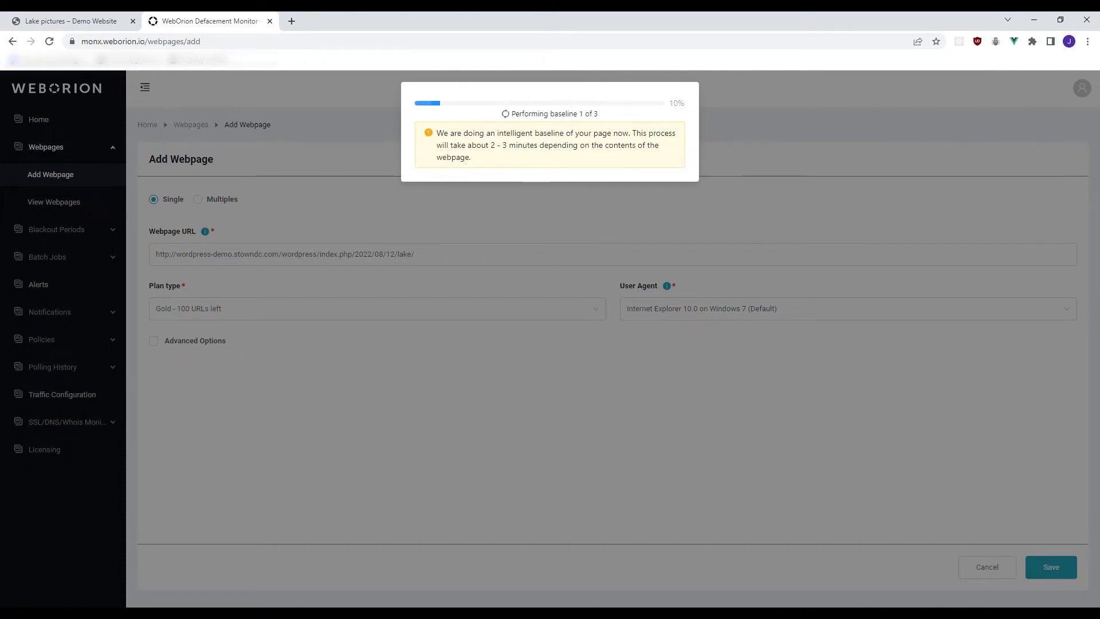
# - Review the Lake pictures page's title, image and reply section on the demo website
pyautogui.click(63, 22)
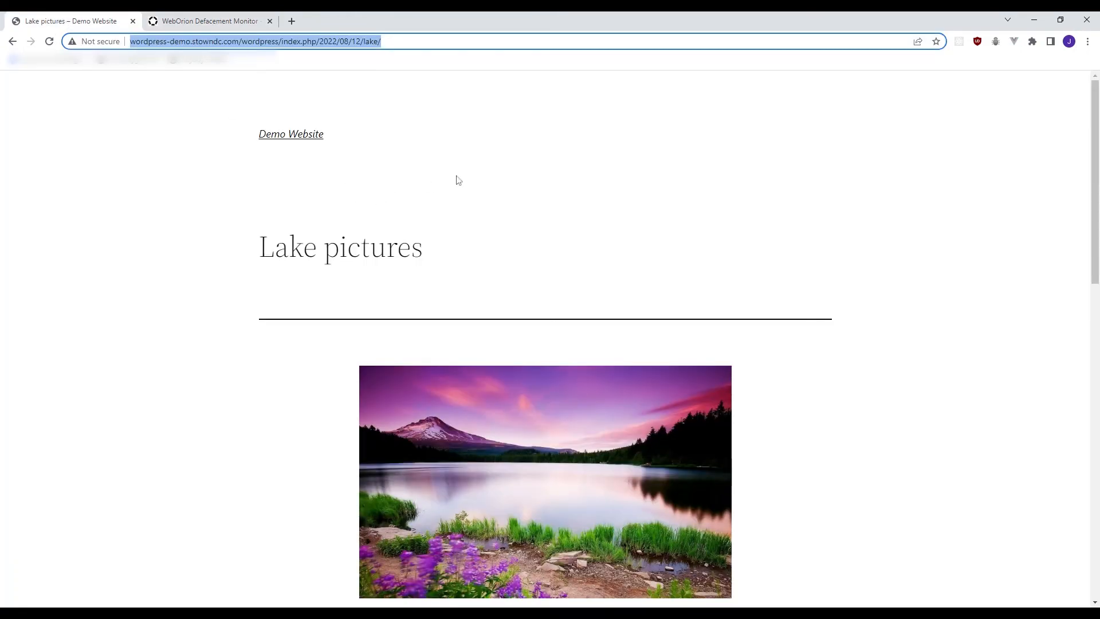
pyautogui.click(523, 172)
pyautogui.scroll(-2, 527, 186)
pyautogui.scroll(1, 526, 187)
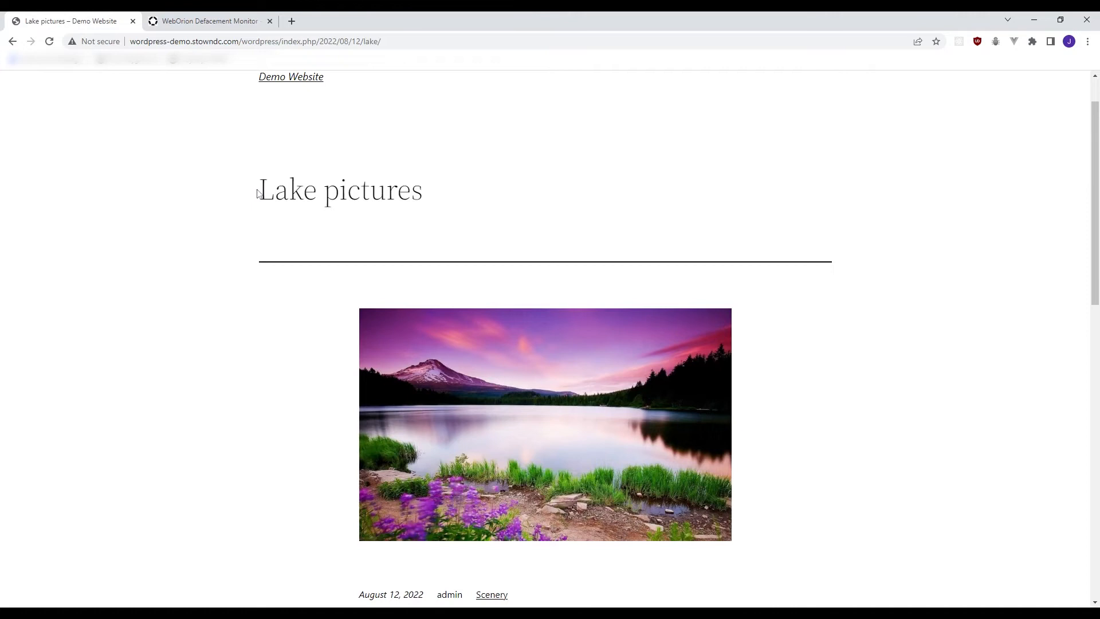
pyautogui.moveTo(256, 198); pyautogui.dragTo(425, 198)
pyautogui.scroll(-2, 402, 305)
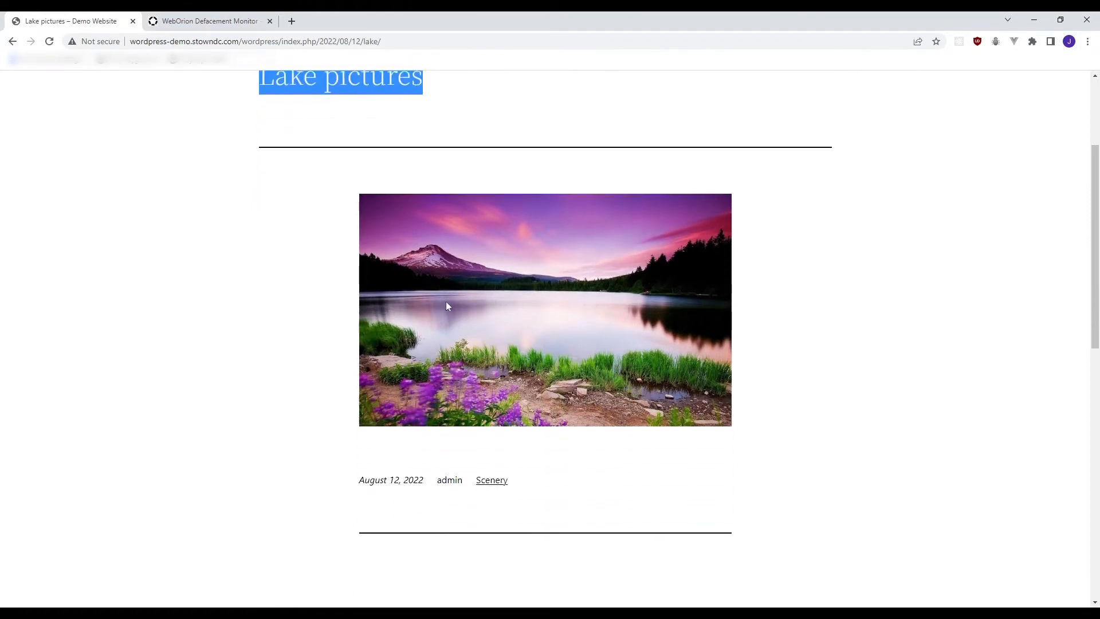
pyautogui.scroll(-3, 562, 333)
pyautogui.scroll(-2, 366, 382)
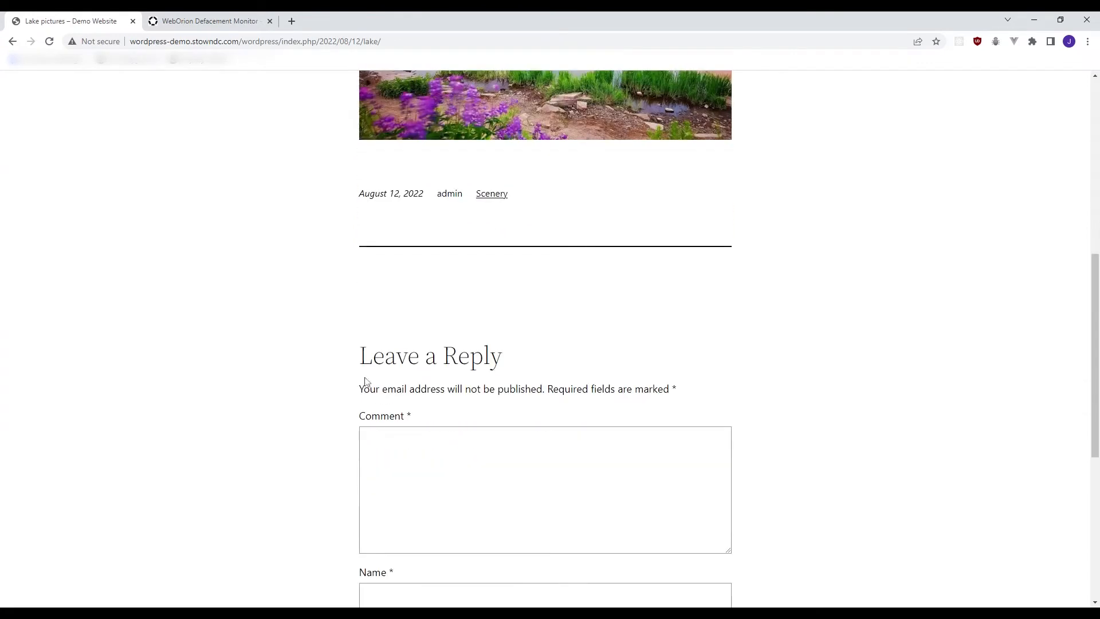
pyautogui.scroll(3, 442, 331)
# - Return to WebOrion's baseline result and name the webpage Demo
pyautogui.click(209, 20)
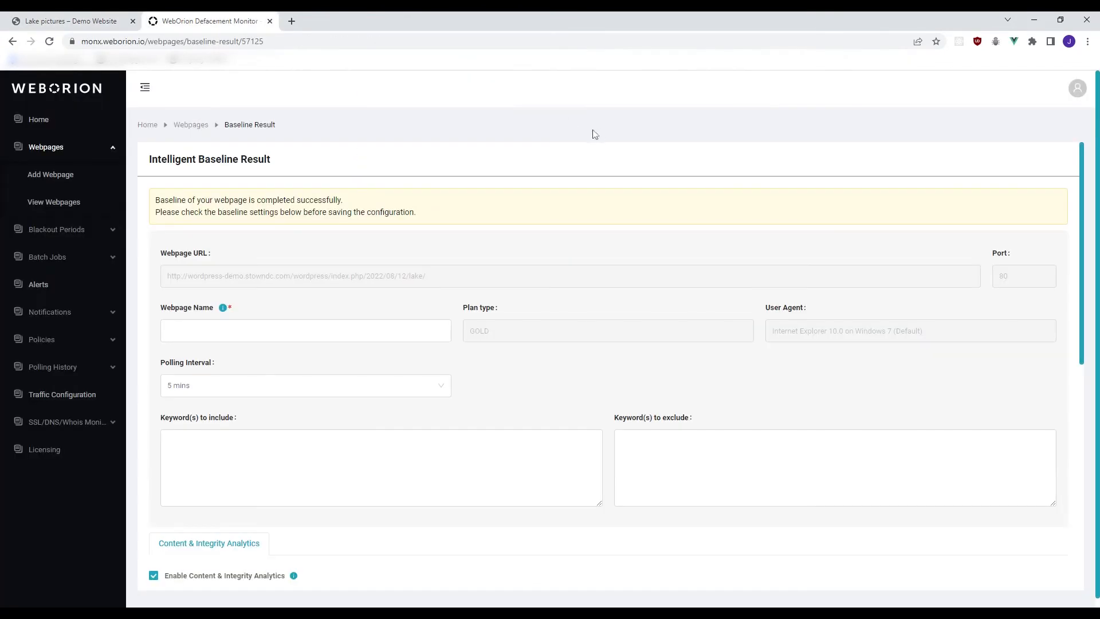
pyautogui.scroll(-1, 484, 167)
pyautogui.click(305, 273)
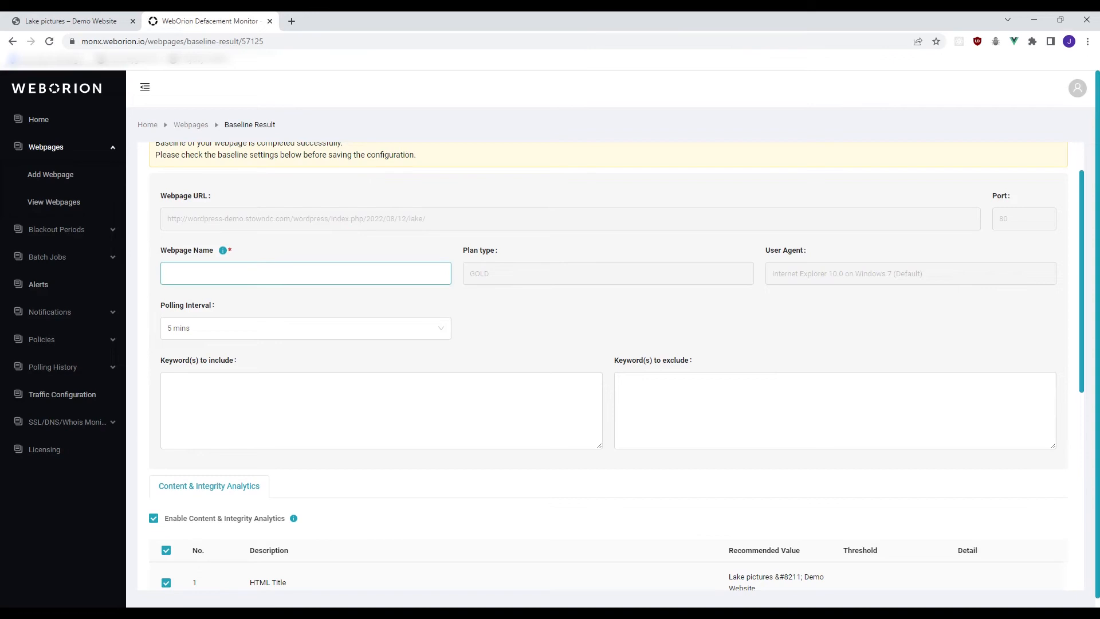
pyautogui.write('Demo')
pyautogui.click(536, 337)
# - Exclude Full Page Signature from the content and integrity checks
pyautogui.scroll(-5, 533, 338)
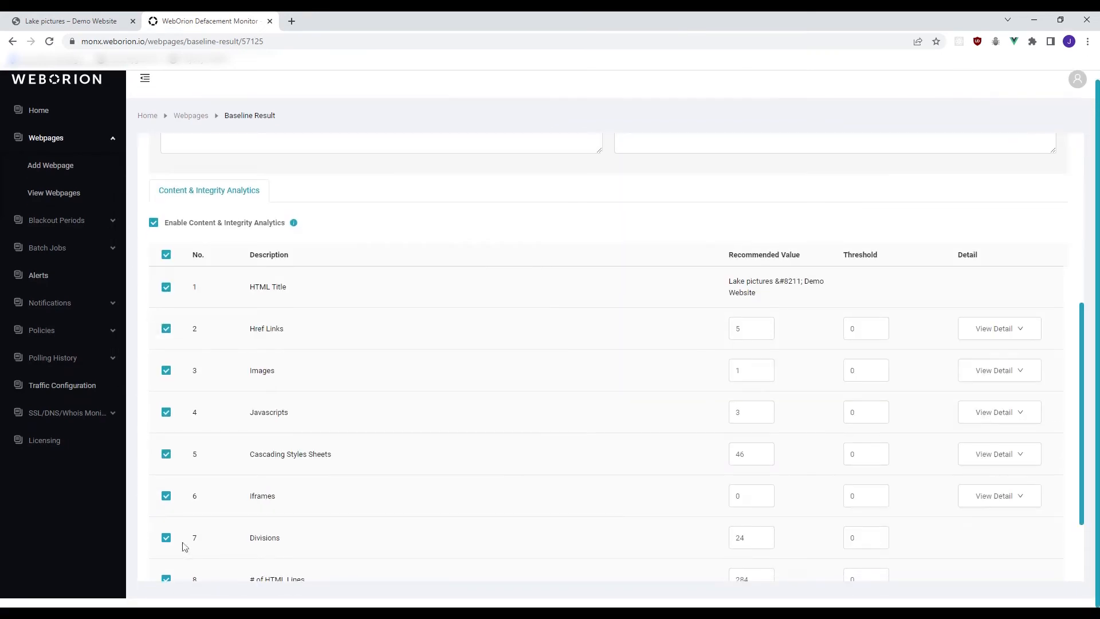
pyautogui.scroll(-2, 184, 547)
pyautogui.click(167, 504)
# - Examine the baseline entries for href links, images, Javascripts and cascading style sheets
pyautogui.scroll(2, 266, 344)
pyautogui.moveTo(250, 331); pyautogui.dragTo(276, 331)
pyautogui.scroll(-1, 281, 379)
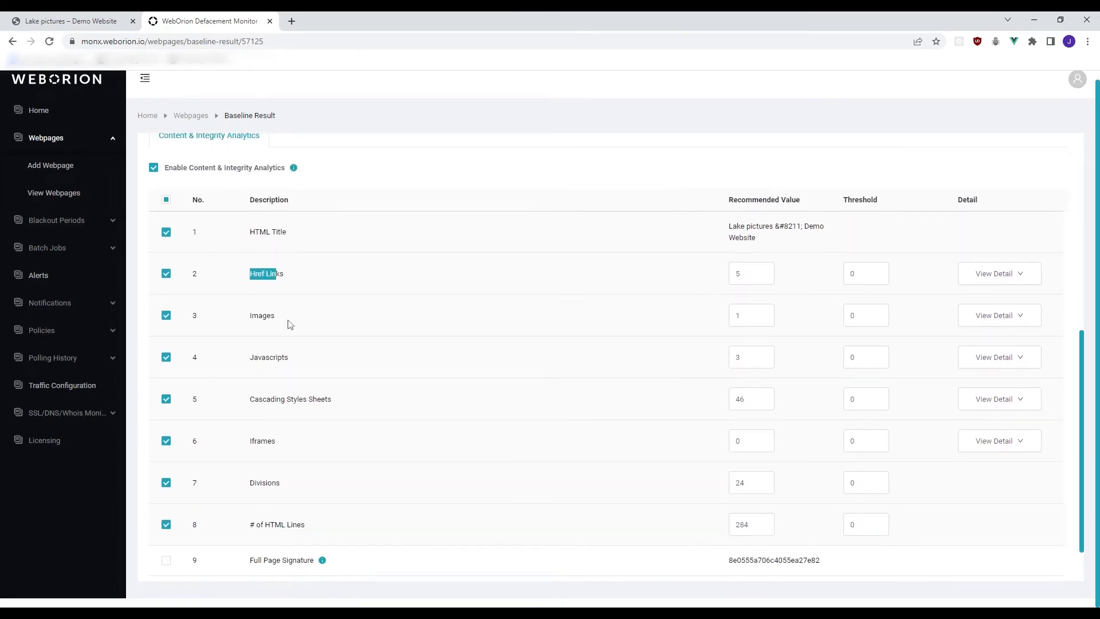
pyautogui.click(296, 318)
pyautogui.moveTo(251, 279); pyautogui.dragTo(298, 278)
pyautogui.moveTo(250, 399); pyautogui.dragTo(331, 400)
pyautogui.moveTo(253, 357); pyautogui.dragTo(301, 356)
pyautogui.click(713, 405)
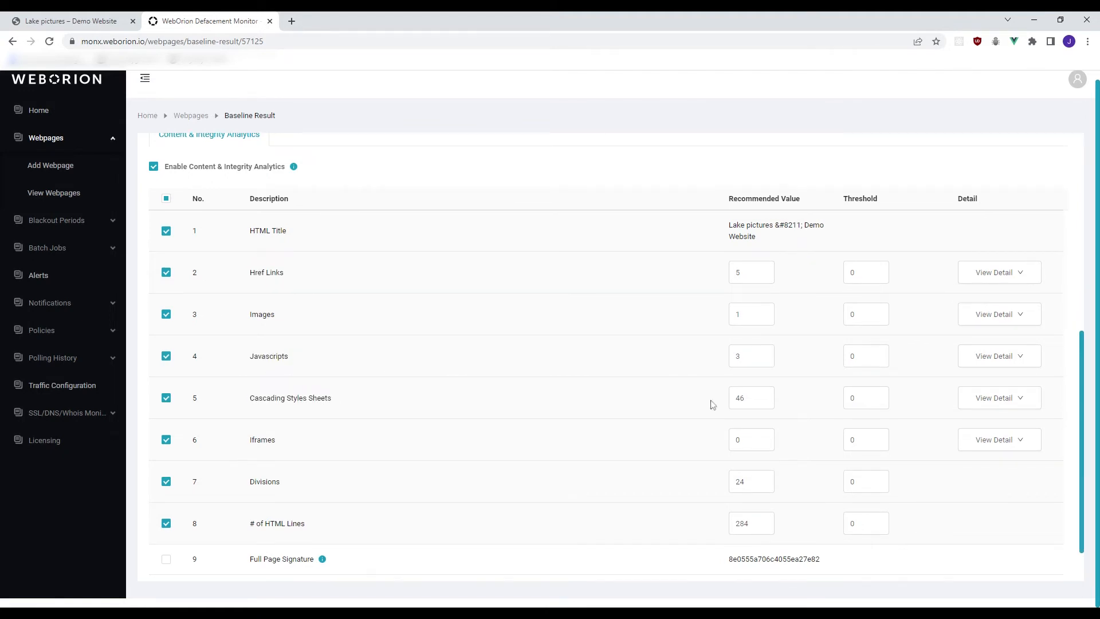
# - Save the baseline configuration and run a verification of the Demo webpage, dismissing its results after reading the URL status
pyautogui.scroll(-1, 713, 405)
pyautogui.click(1060, 559)
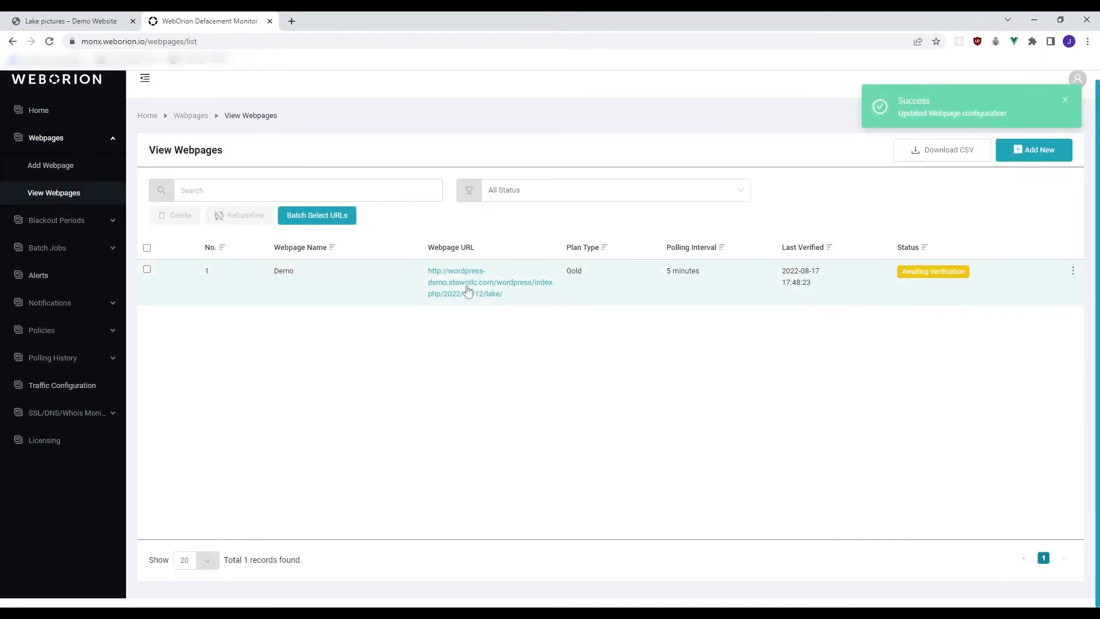
pyautogui.click(468, 290)
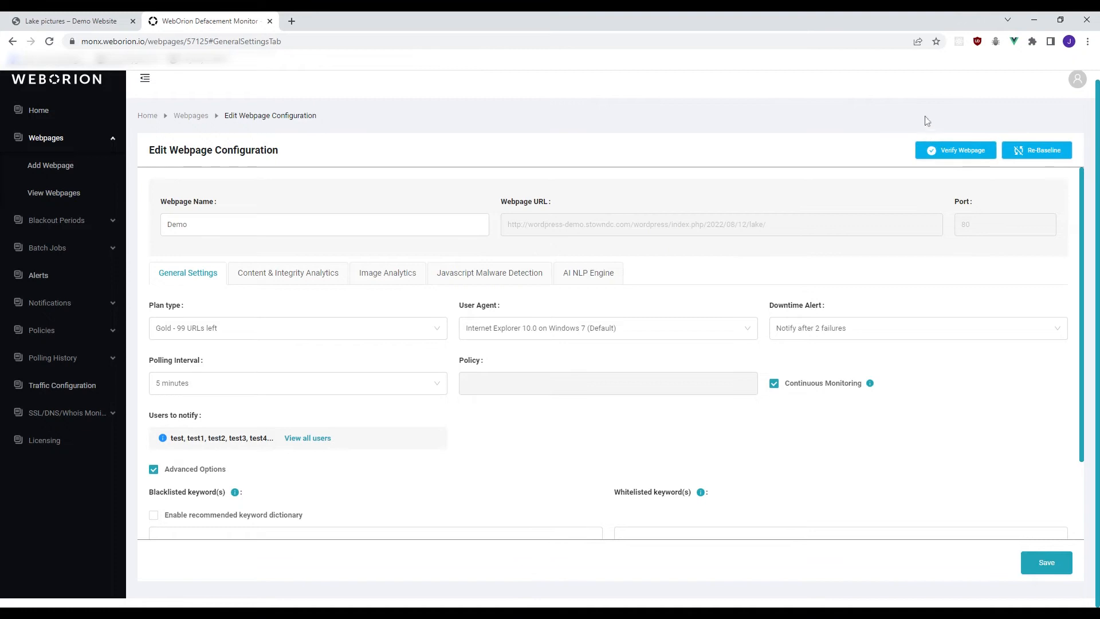
pyautogui.click(962, 151)
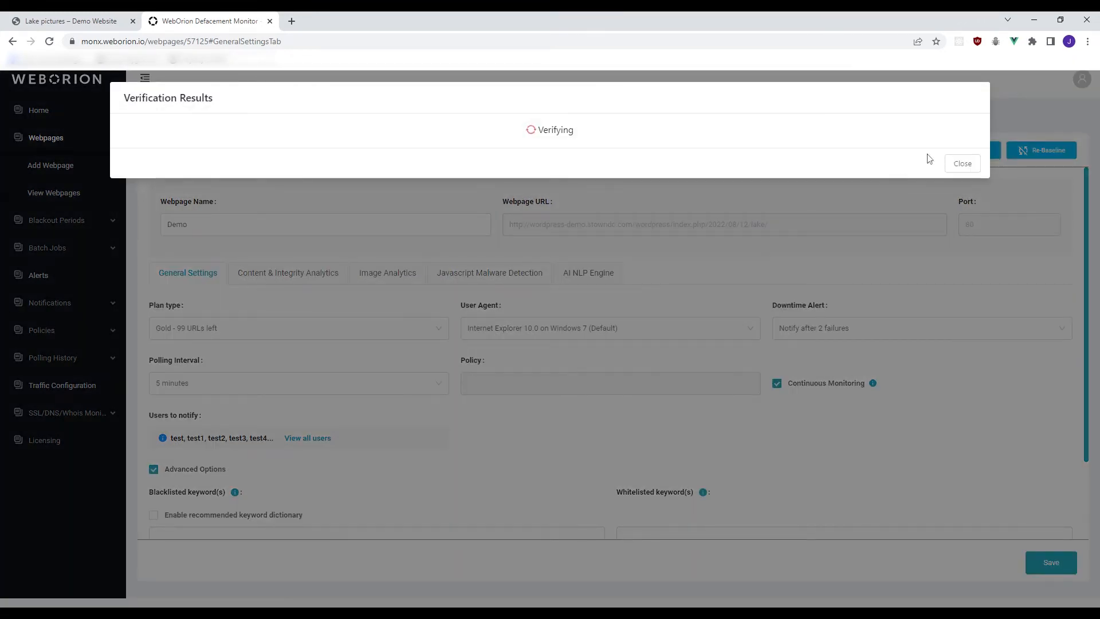
pyautogui.moveTo(140, 200); pyautogui.dragTo(281, 206)
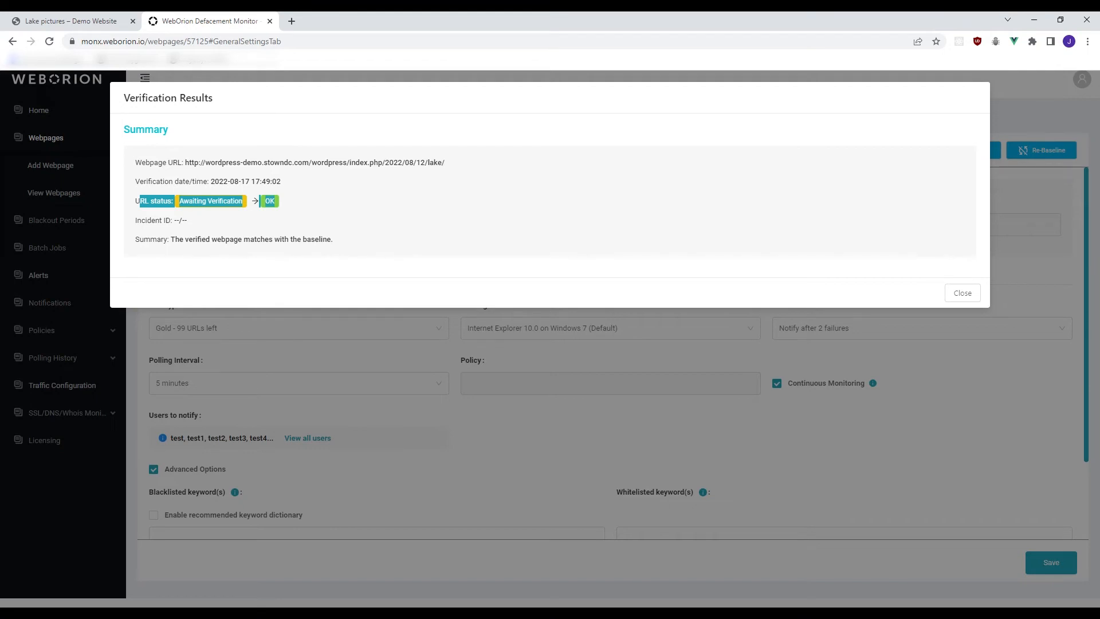
pyautogui.click(498, 195)
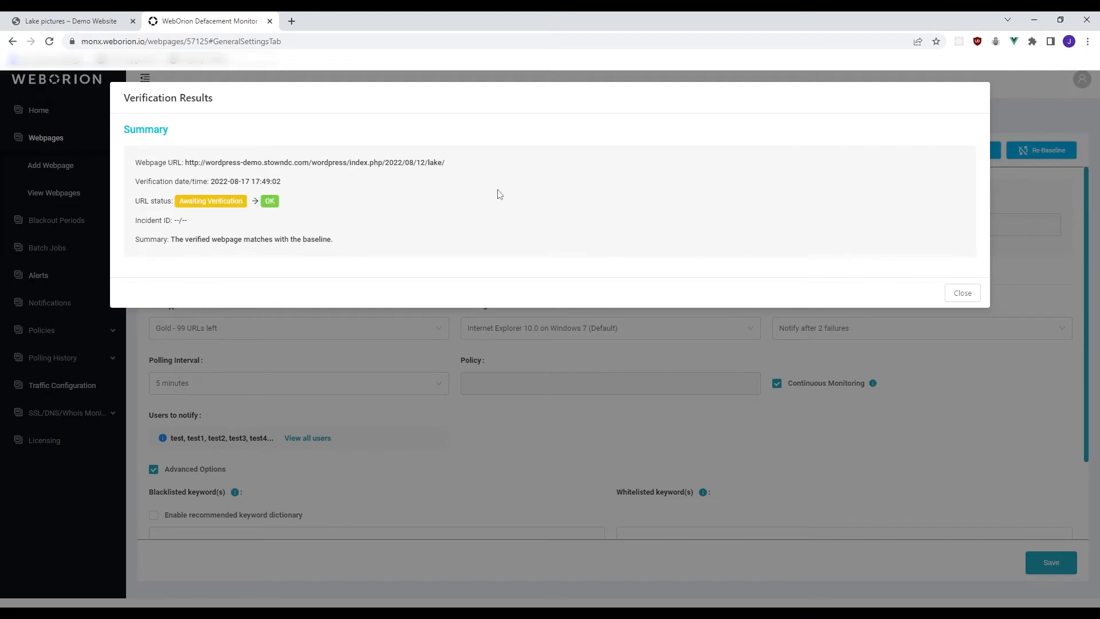
pyautogui.click(971, 293)
# - Examine the Lake pictures page on the demo website for changes to its title and images
pyautogui.click(73, 14)
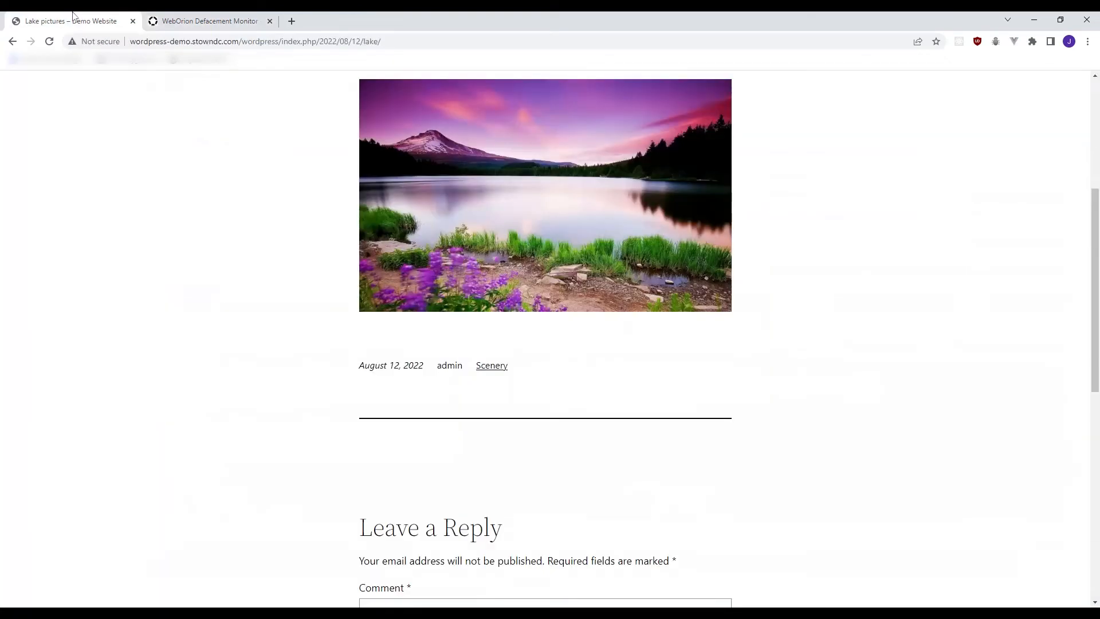
pyautogui.scroll(5, 560, 243)
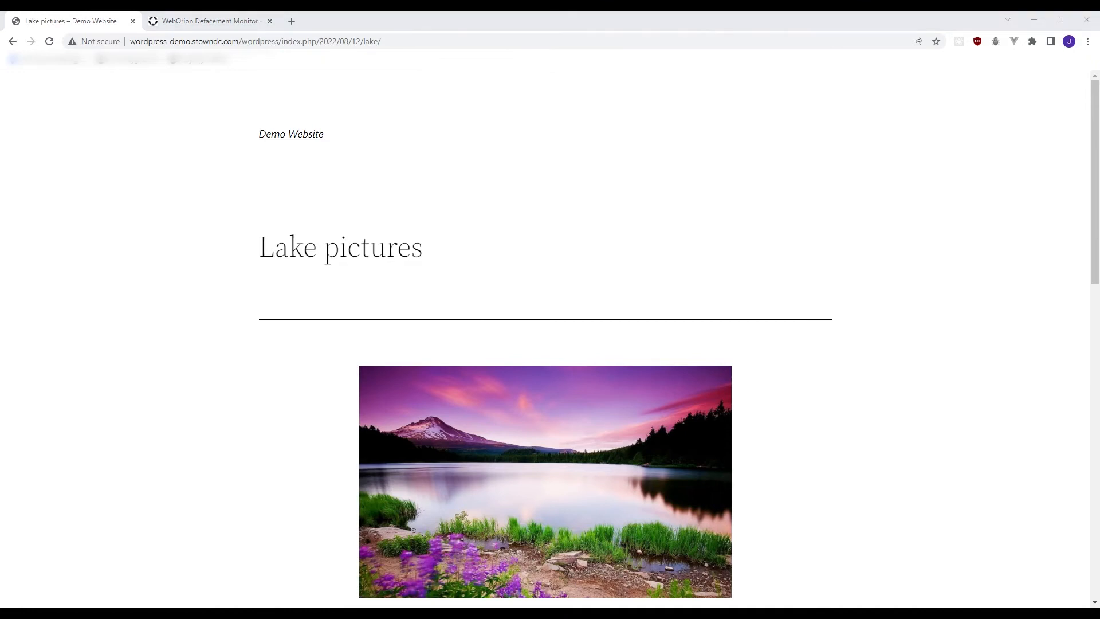
pyautogui.scroll(-4, 673, 239)
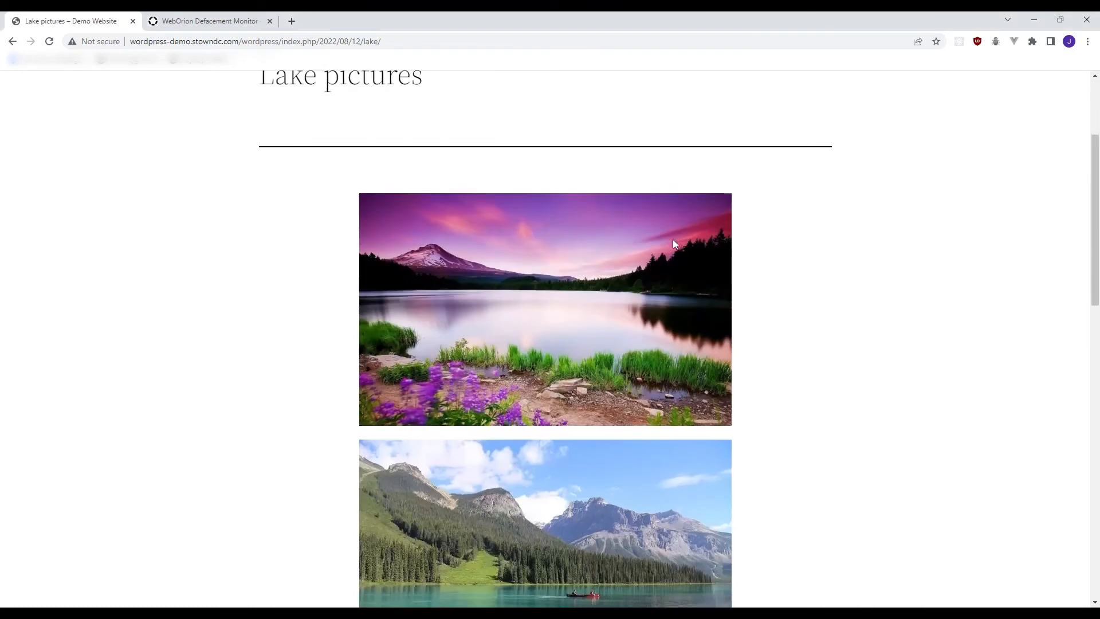
pyautogui.scroll(3, 162, 130)
pyautogui.scroll(-1, 454, 213)
pyautogui.scroll(-4, 413, 198)
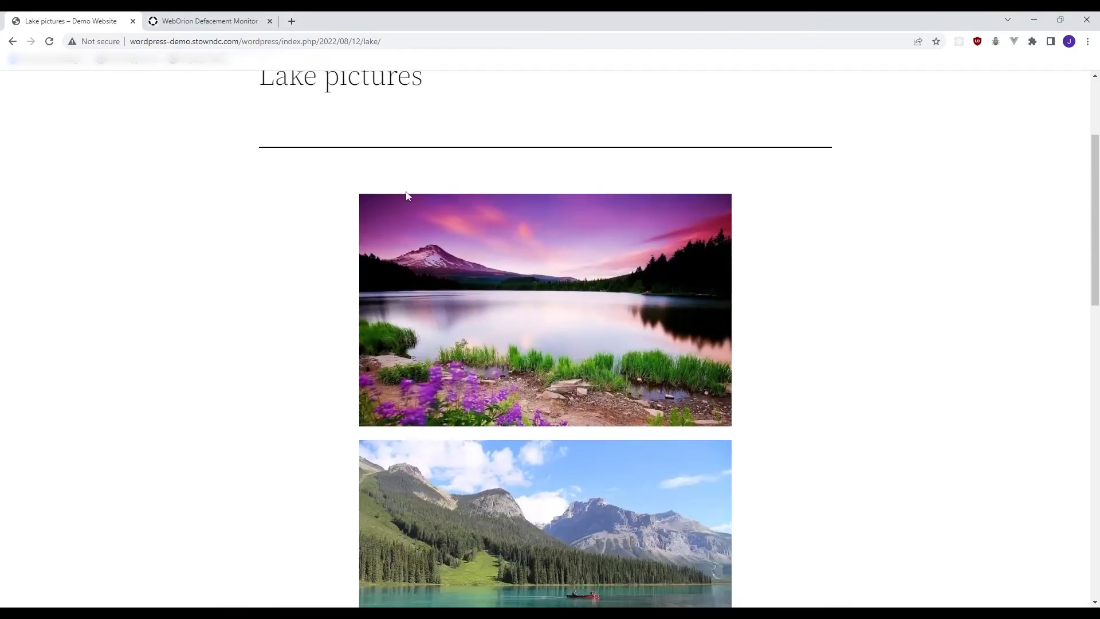
pyautogui.scroll(-1, 499, 281)
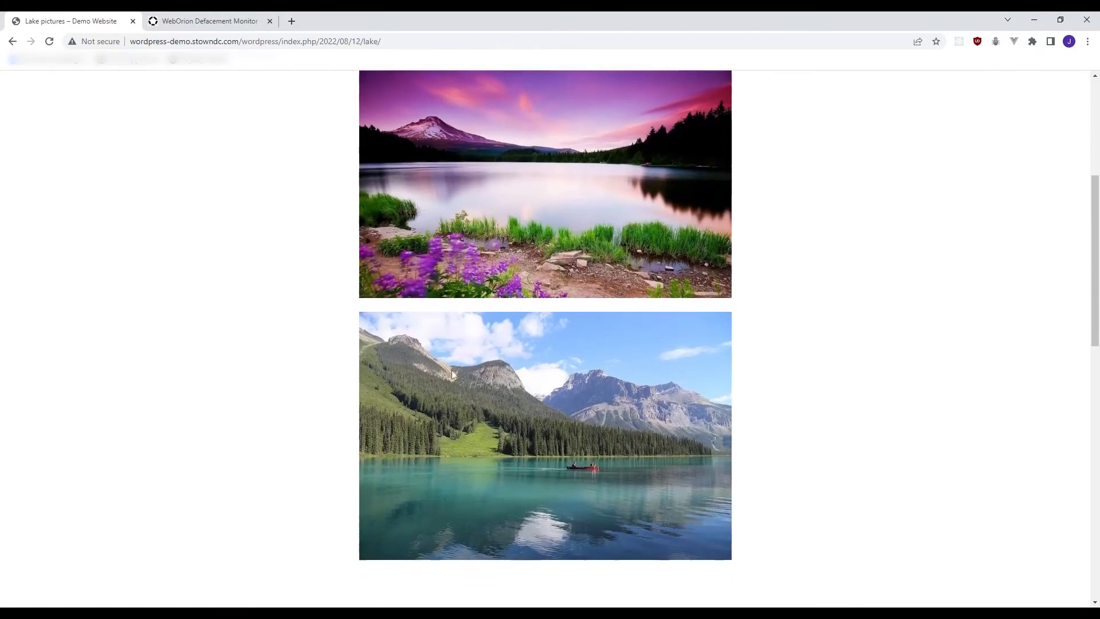
pyautogui.scroll(4, 571, 296)
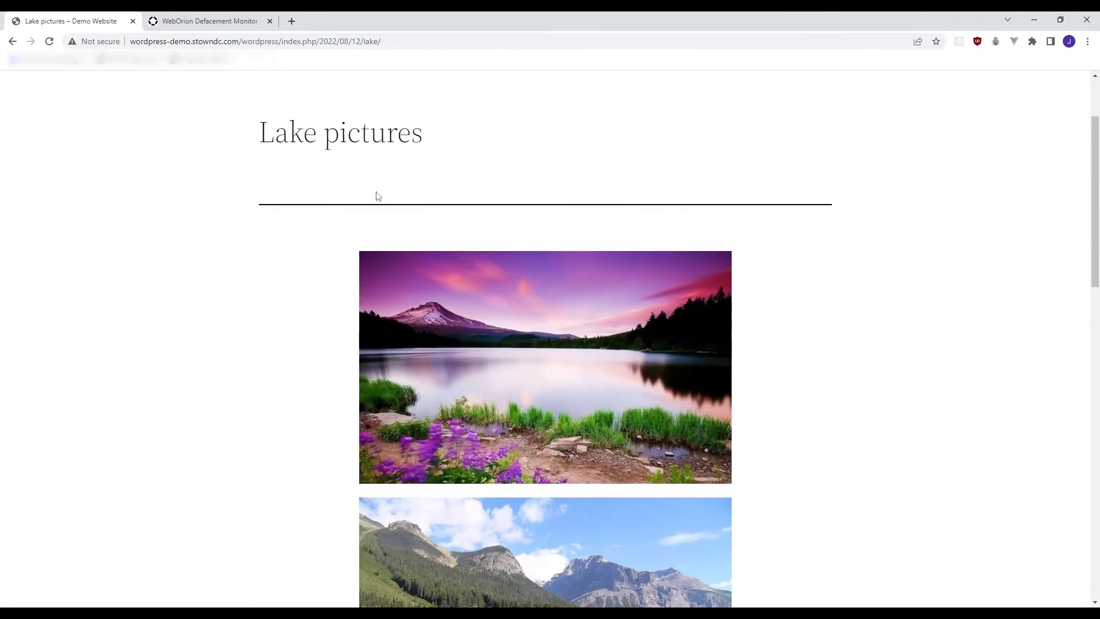
# - Verify the Demo webpage again in WebOrion and compare the detected changes with the live Lake pictures page
pyautogui.click(228, 23)
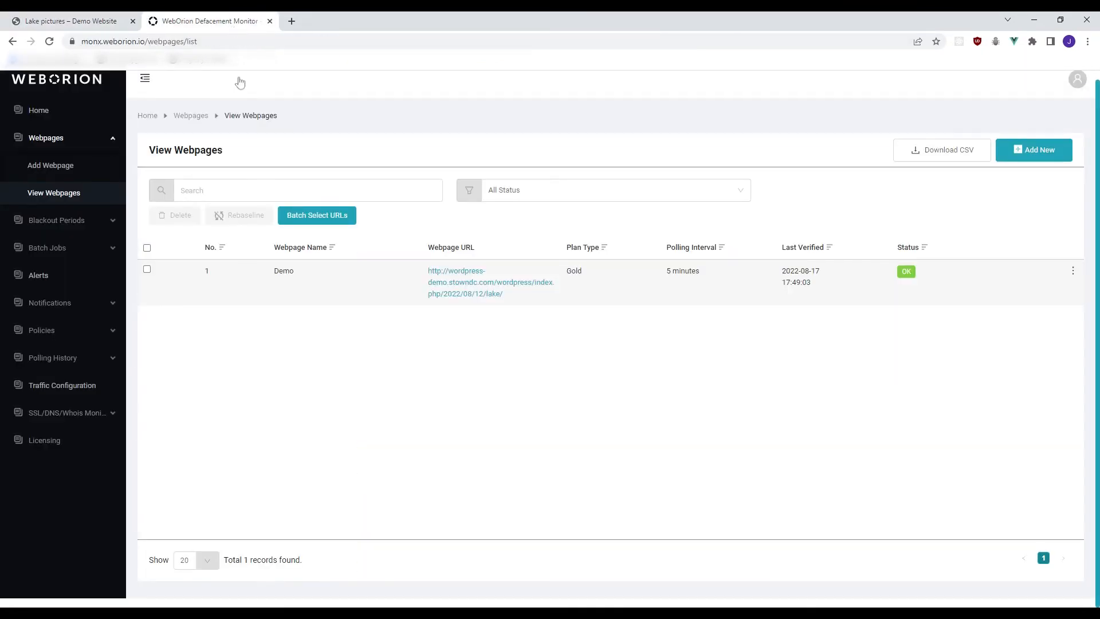
pyautogui.click(444, 276)
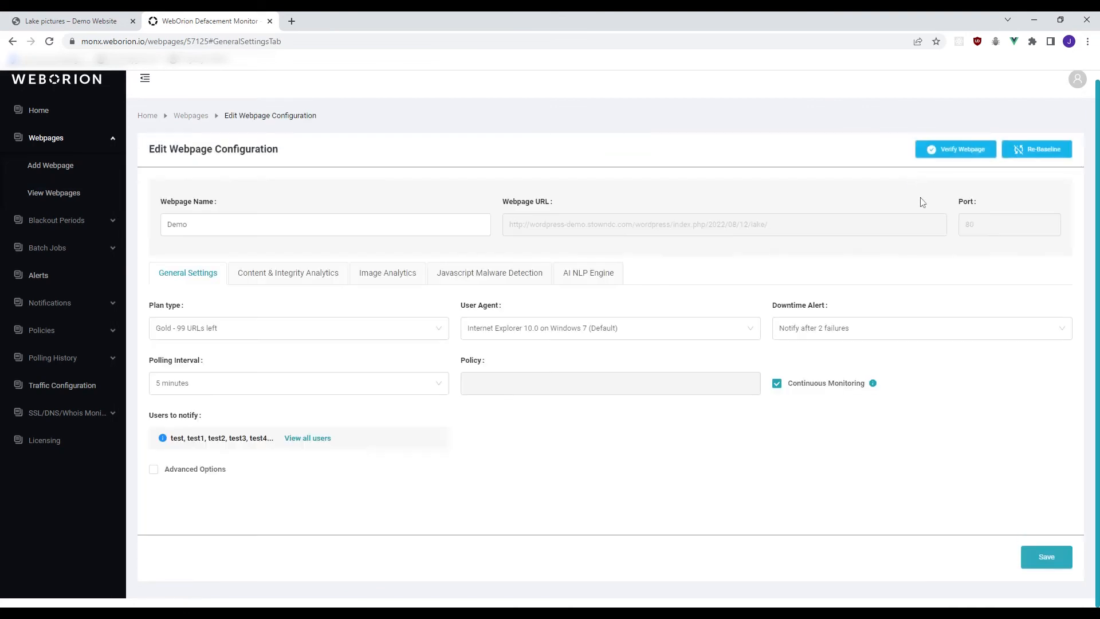
pyautogui.click(965, 151)
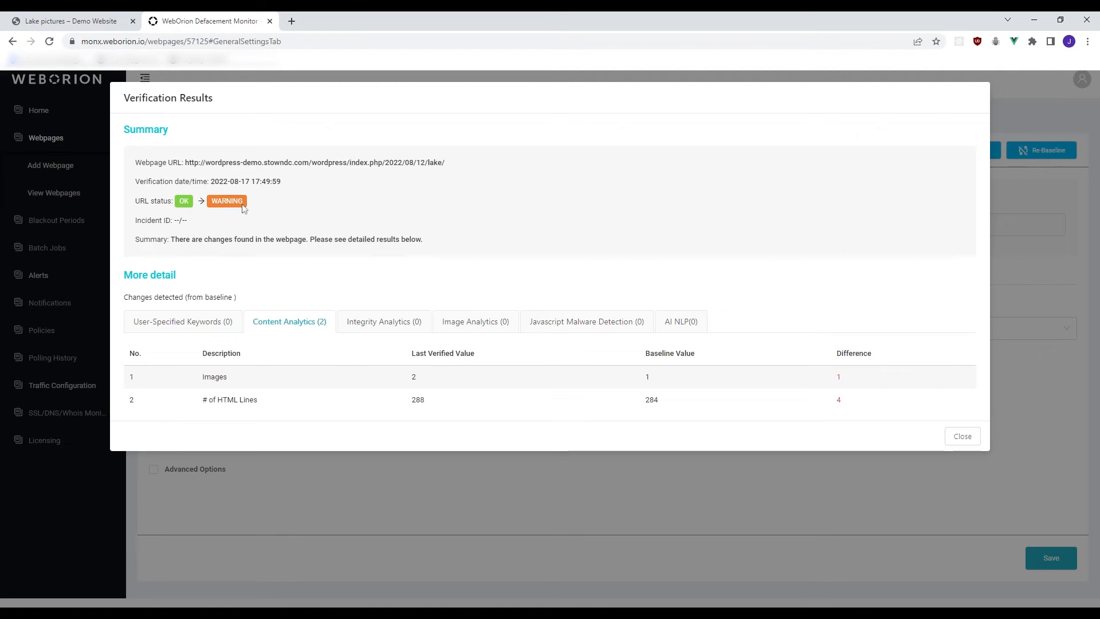
pyautogui.click(71, 21)
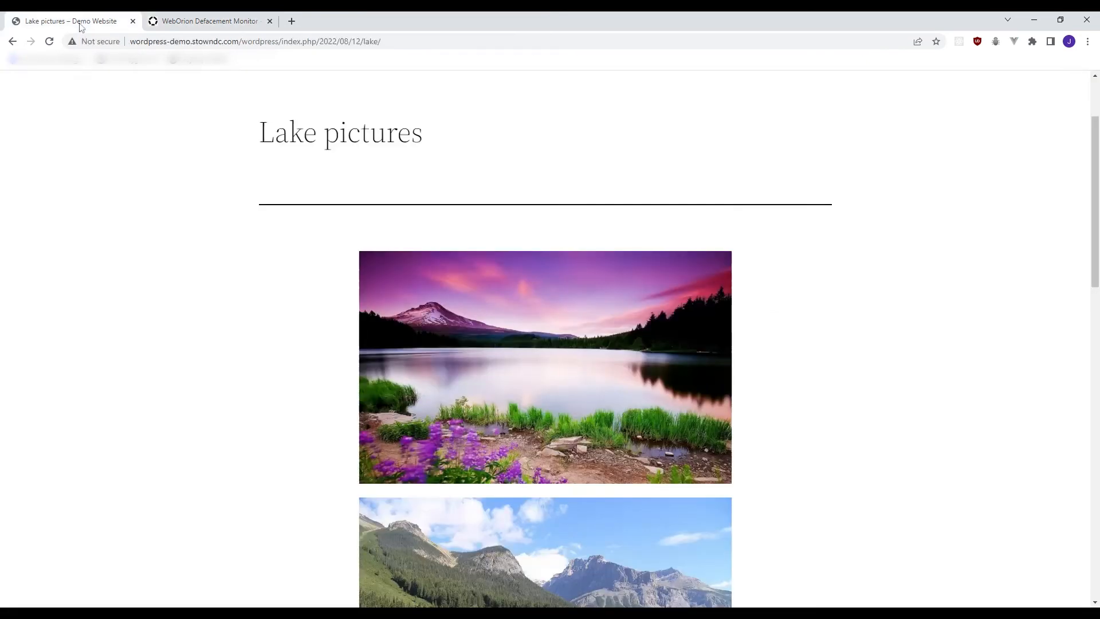
pyautogui.scroll(-3, 559, 375)
pyautogui.click(209, 21)
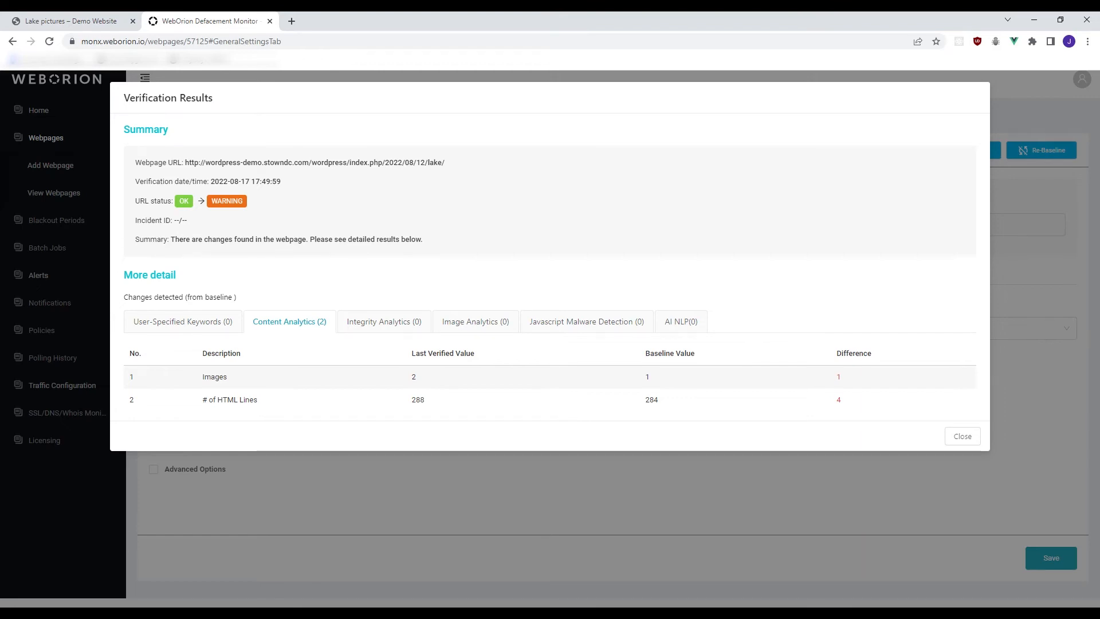
# - Switch to the incognito browser window and display WebOrion's list of monitored webpages
pyautogui.hotkey('alt', 'Tab')
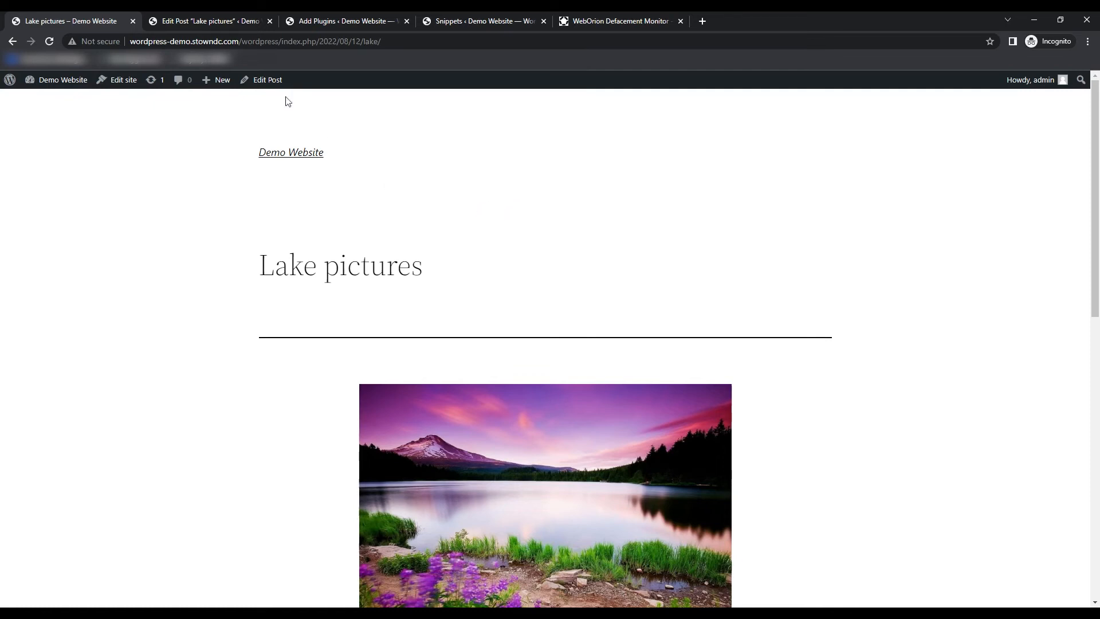
pyautogui.scroll(-1, 229, 182)
pyautogui.scroll(1, 229, 184)
pyautogui.hotkey('ctrl', '5')
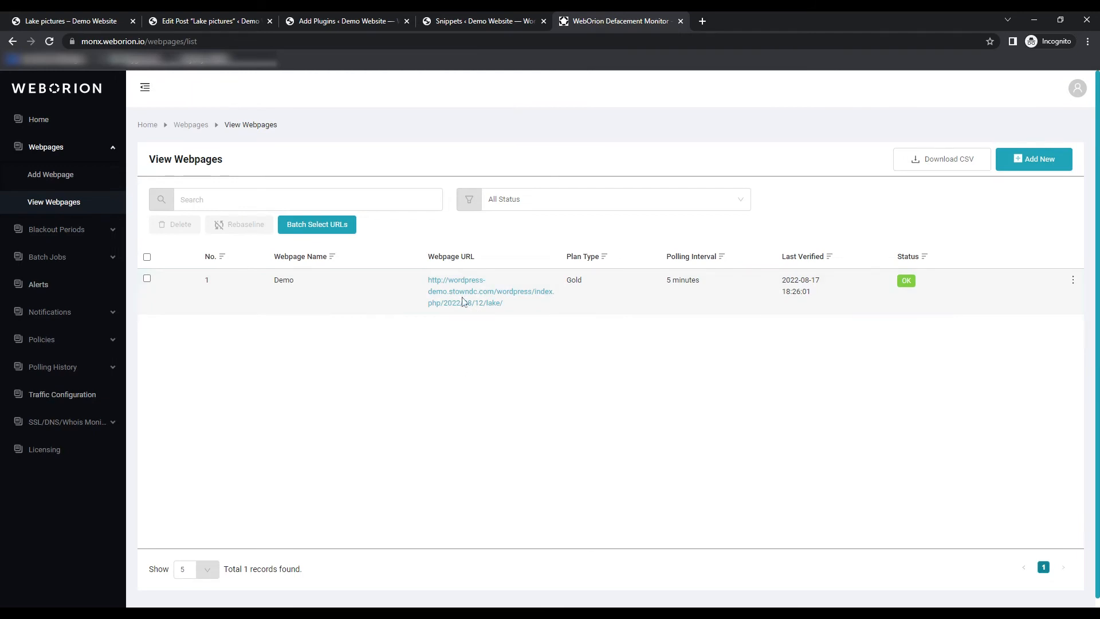
# - View the Code Snippets plugin details in WordPress and open the Demo snippet to examine its add_action code
pyautogui.click(364, 23)
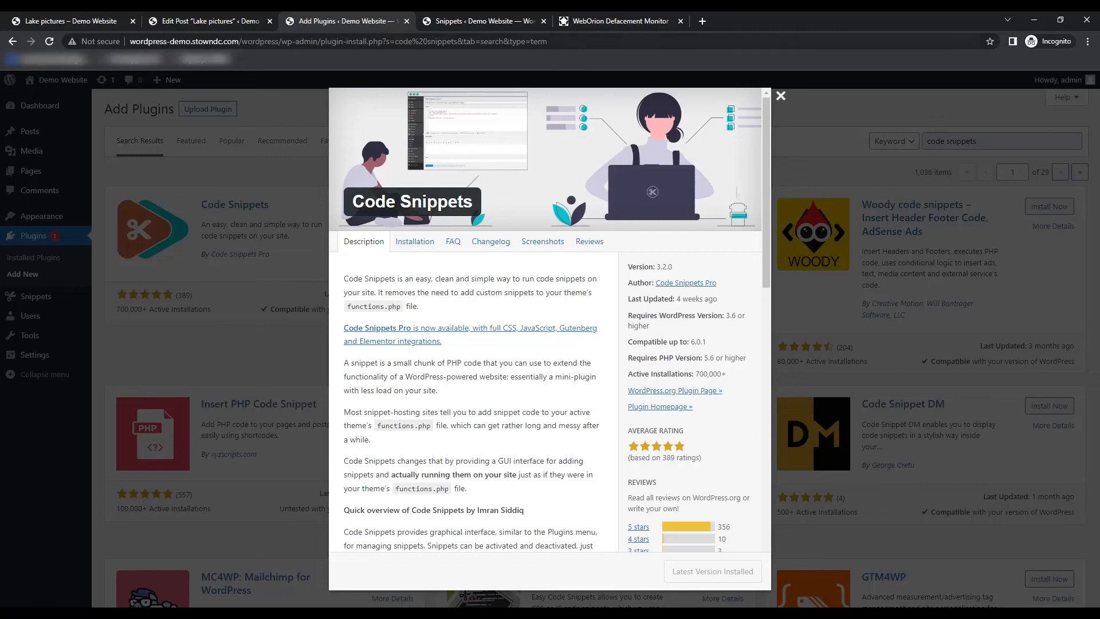
pyautogui.click(443, 19)
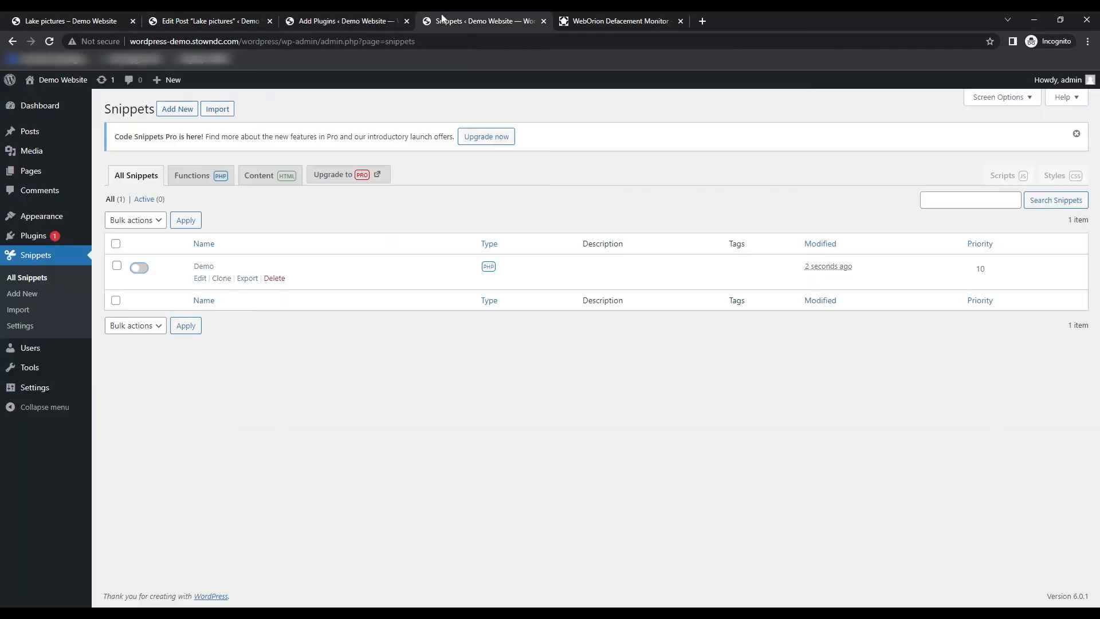
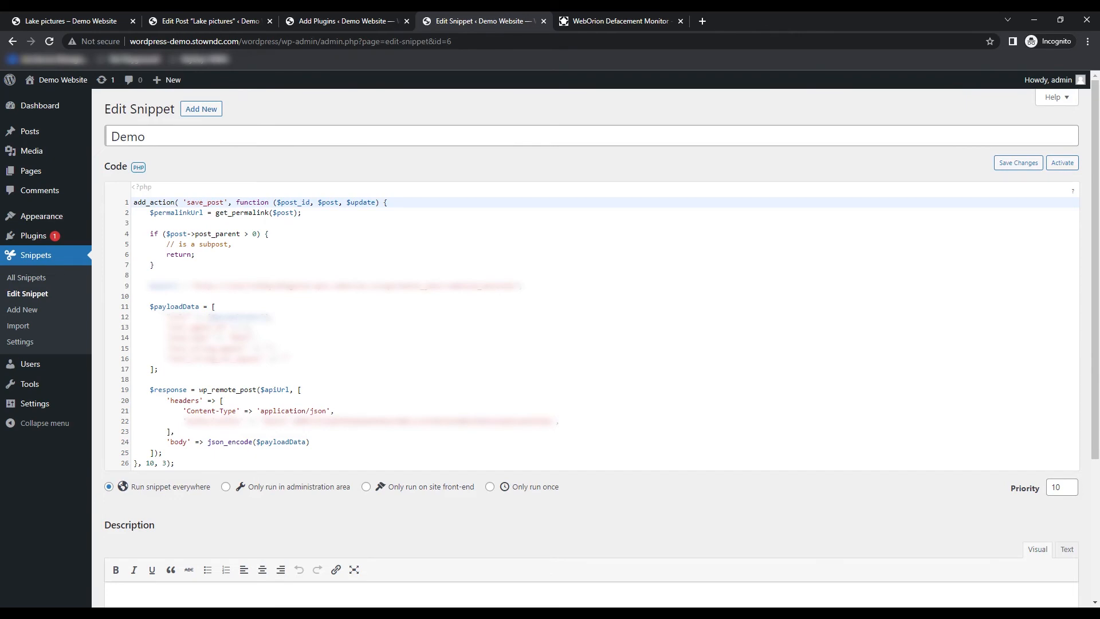
pyautogui.moveTo(134, 202); pyautogui.dragTo(171, 202)
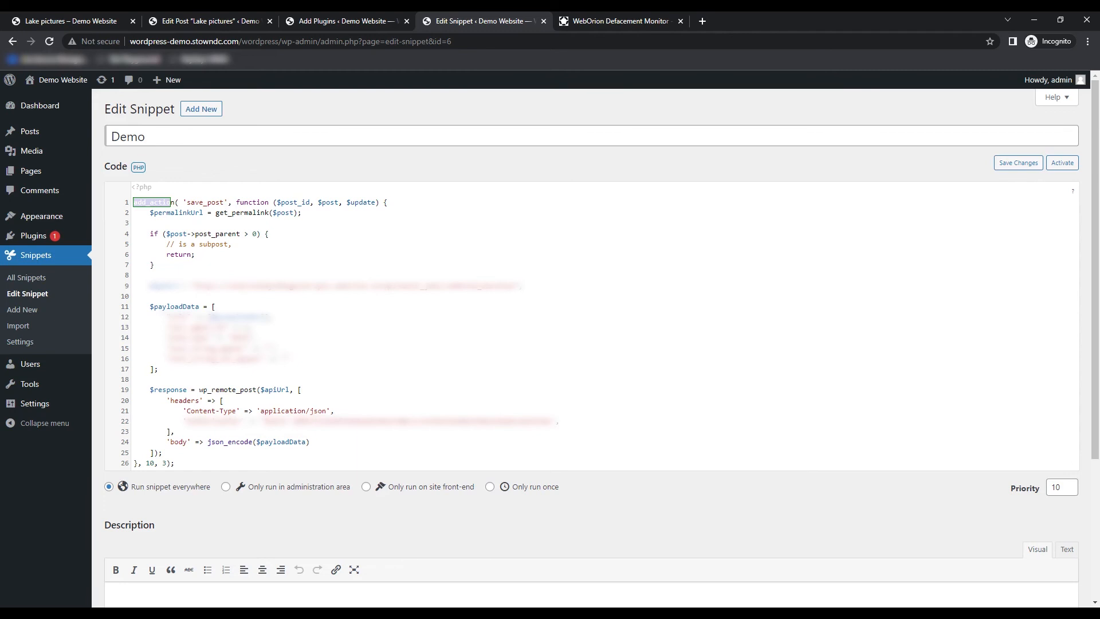
# - Save and activate the Demo snippet, and display the list of all snippets
pyautogui.scroll(-3, 593, 343)
pyautogui.click(175, 547)
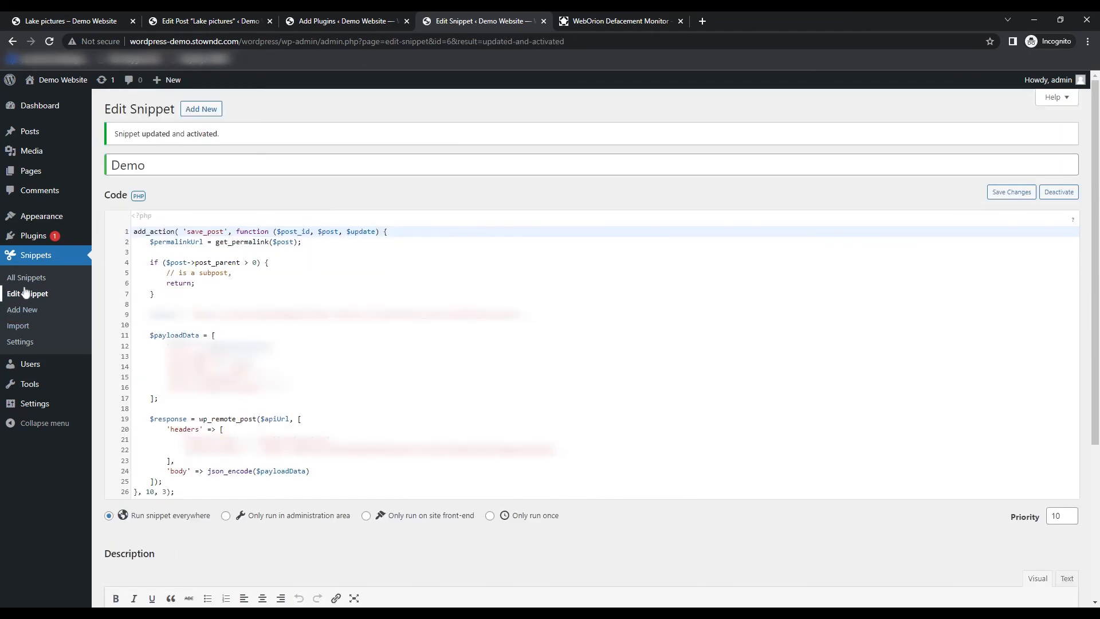
pyautogui.click(26, 277)
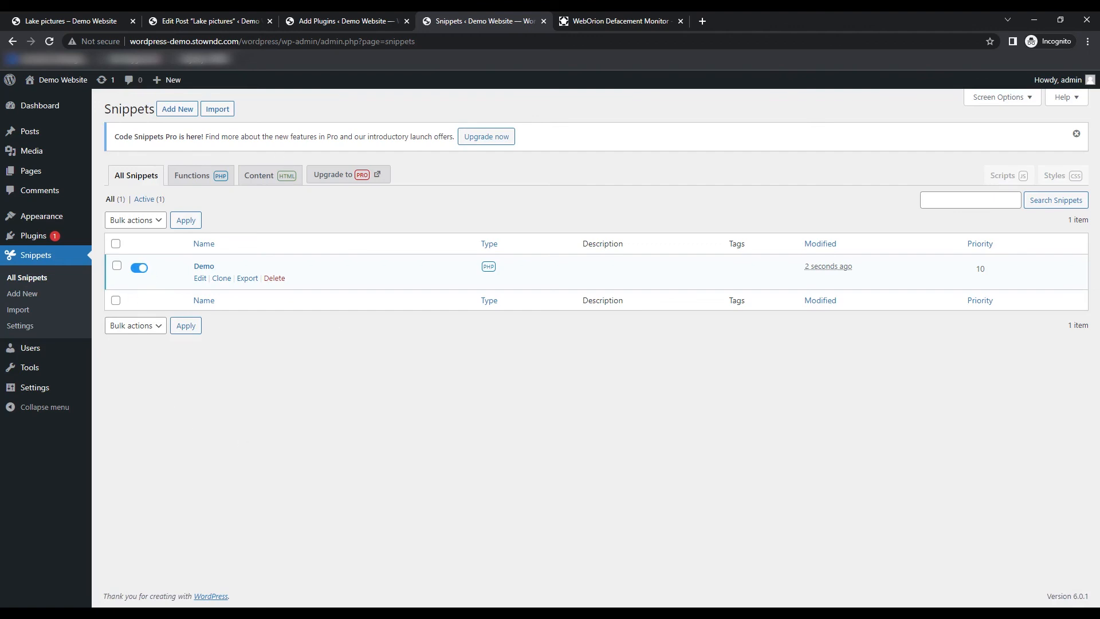
# - Add lake2.jpg from the media library as an image block below the existing picture in the Lake pictures post and update the post
pyautogui.click(226, 26)
pyautogui.click(492, 385)
pyautogui.click(526, 311)
pyautogui.press('Return')
pyautogui.write('/im')
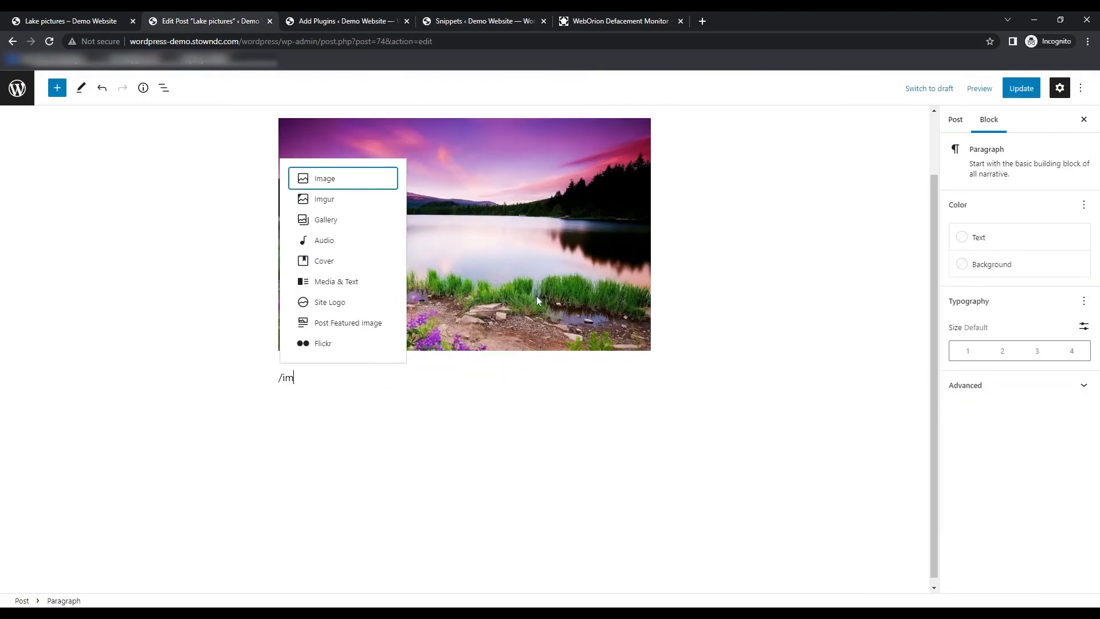
pyautogui.click(352, 181)
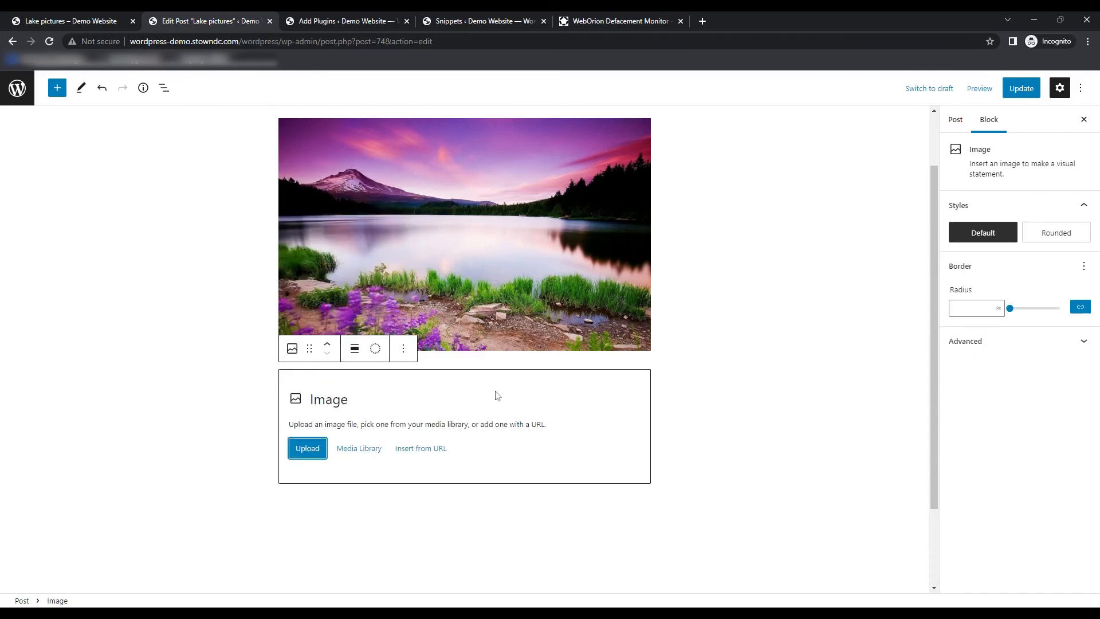
pyautogui.click(375, 449)
pyautogui.click(81, 236)
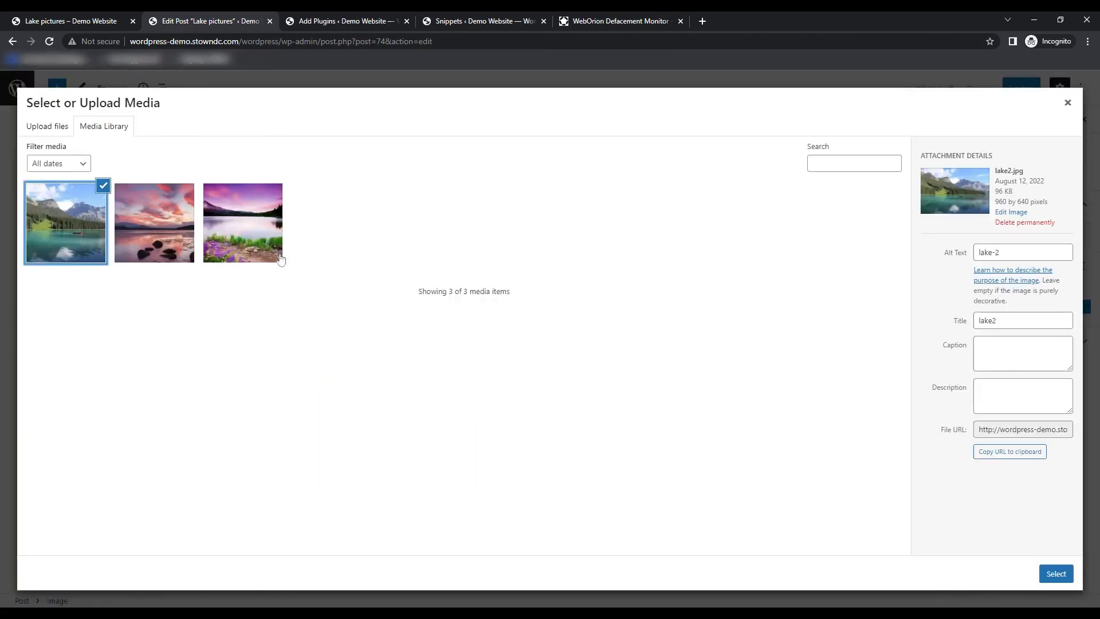
pyautogui.click(1057, 573)
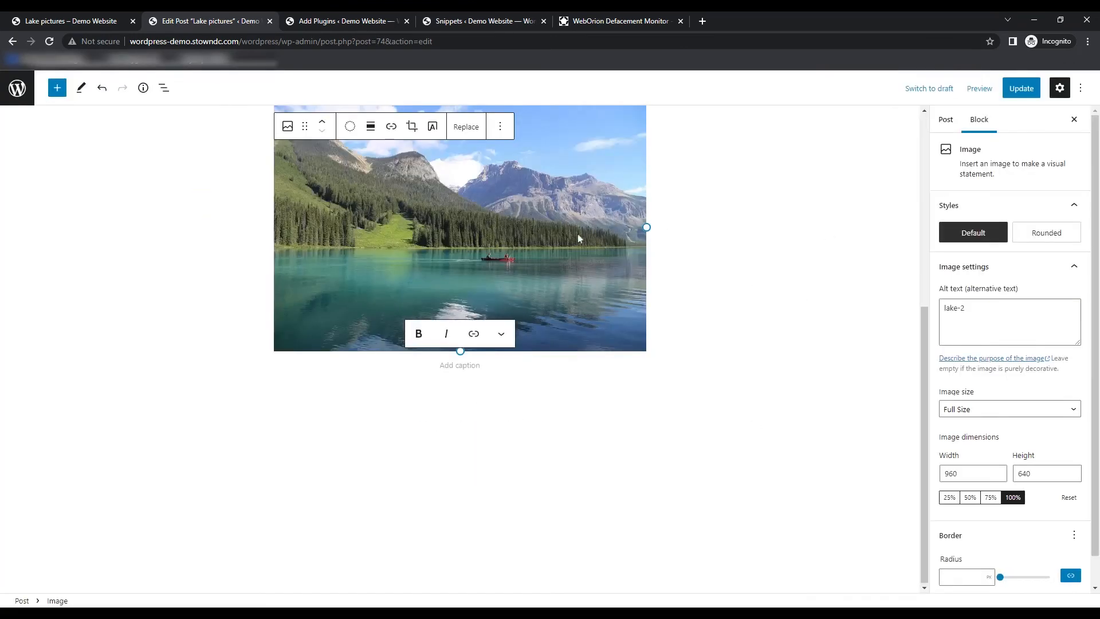
pyautogui.scroll(5, 458, 286)
pyautogui.click(1022, 87)
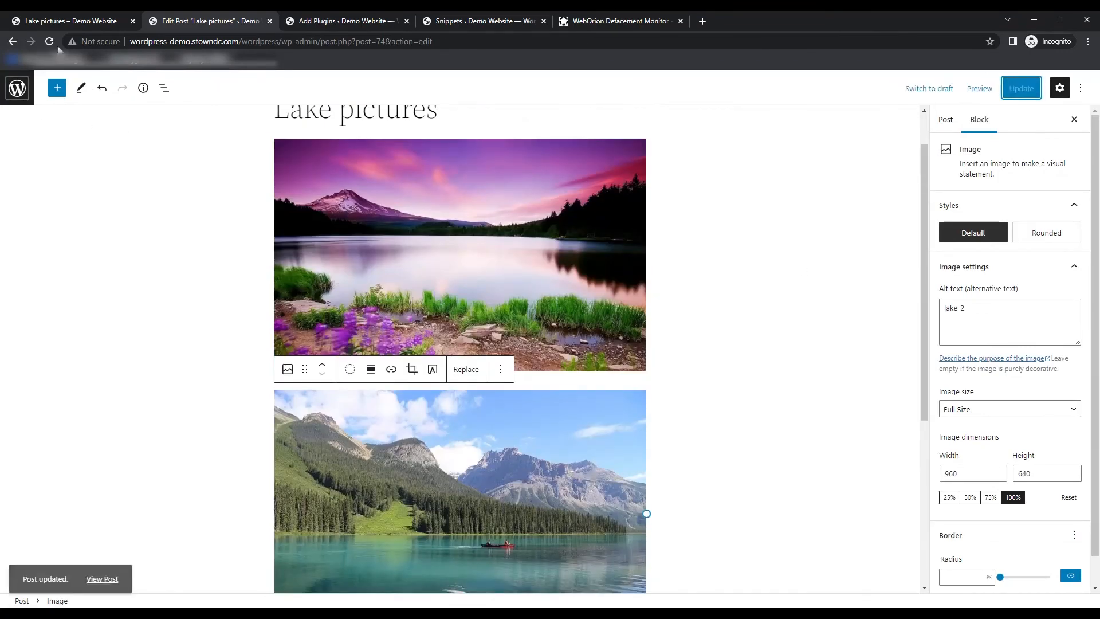
# - Reload the live Lake pictures page and examine its images
pyautogui.click(69, 21)
pyautogui.click(51, 42)
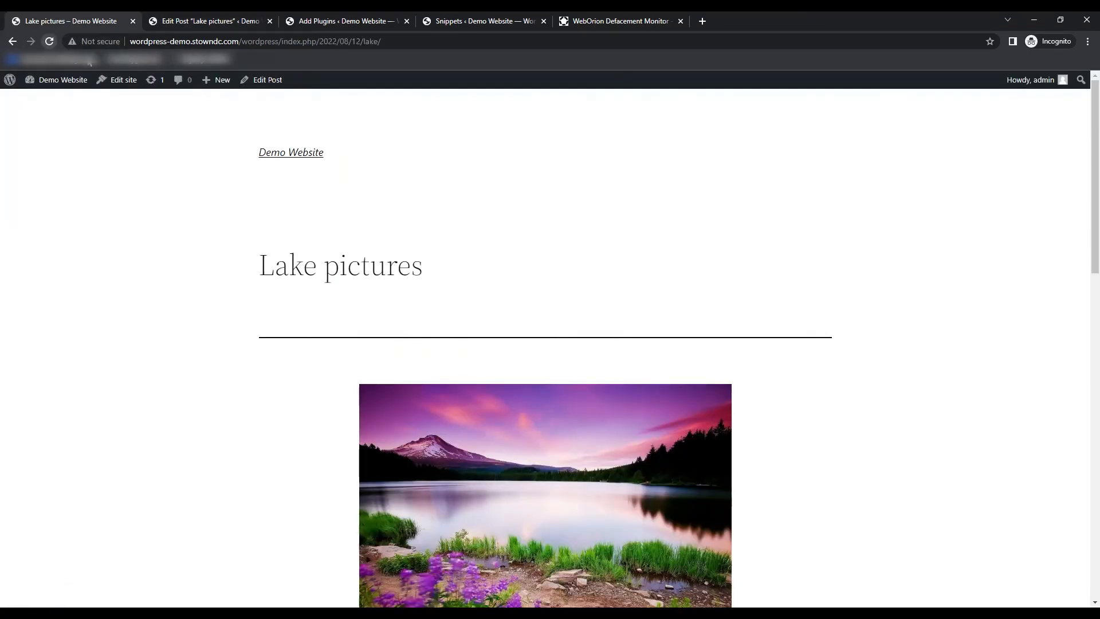
pyautogui.scroll(-5, 662, 256)
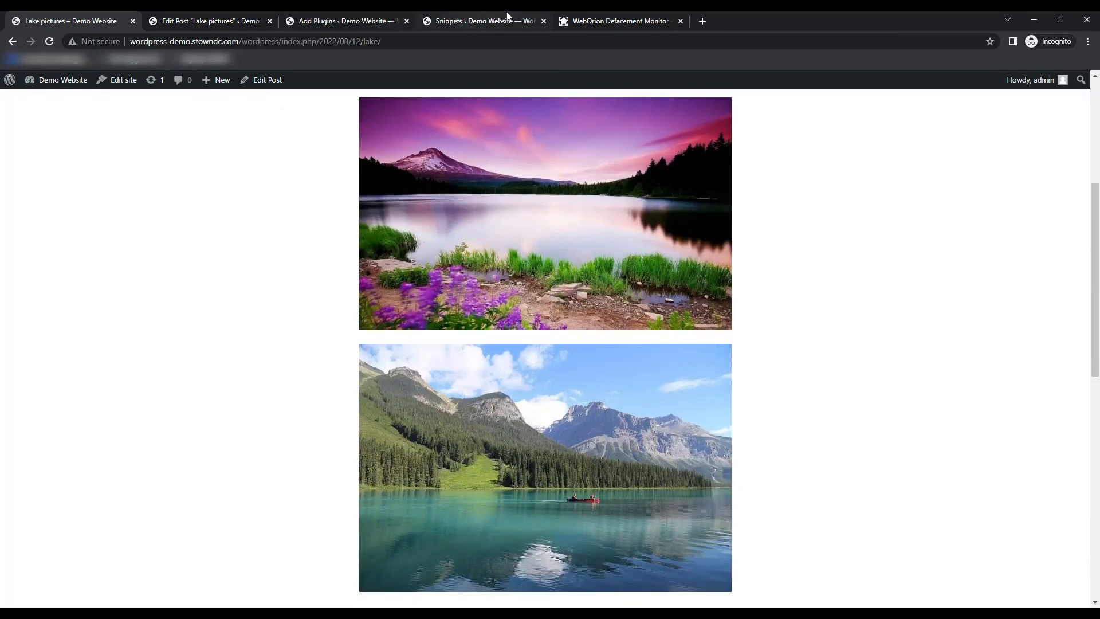
# - Open the Demo webpage's configuration in WebOrion, verify the webpage against its baseline and dismiss the verification results
pyautogui.click(608, 19)
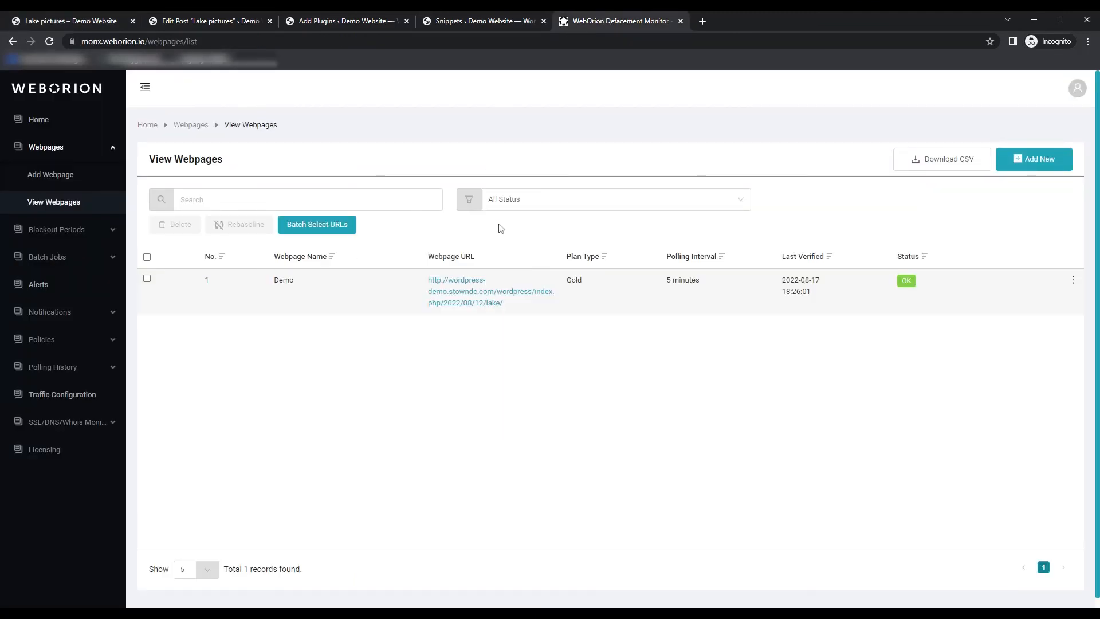
pyautogui.click(476, 305)
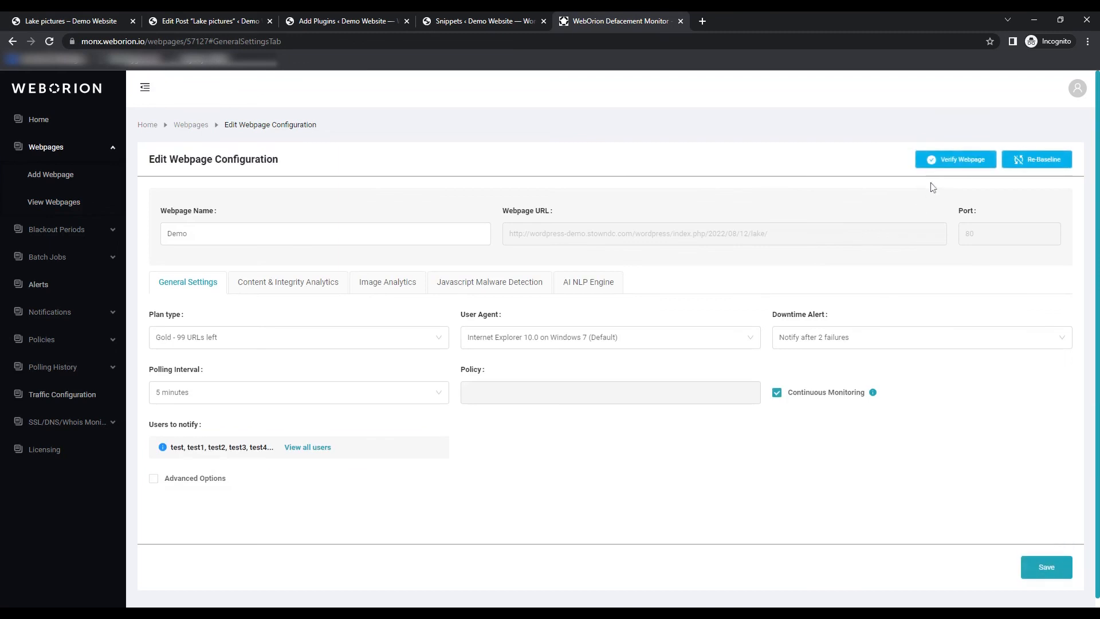
pyautogui.click(940, 163)
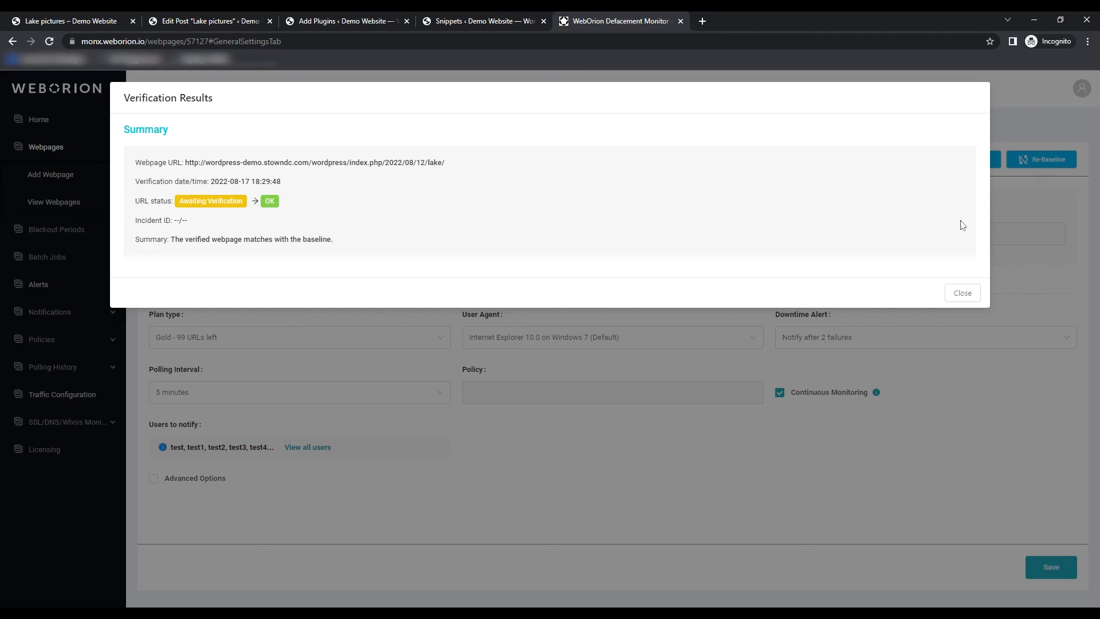
pyautogui.click(966, 293)
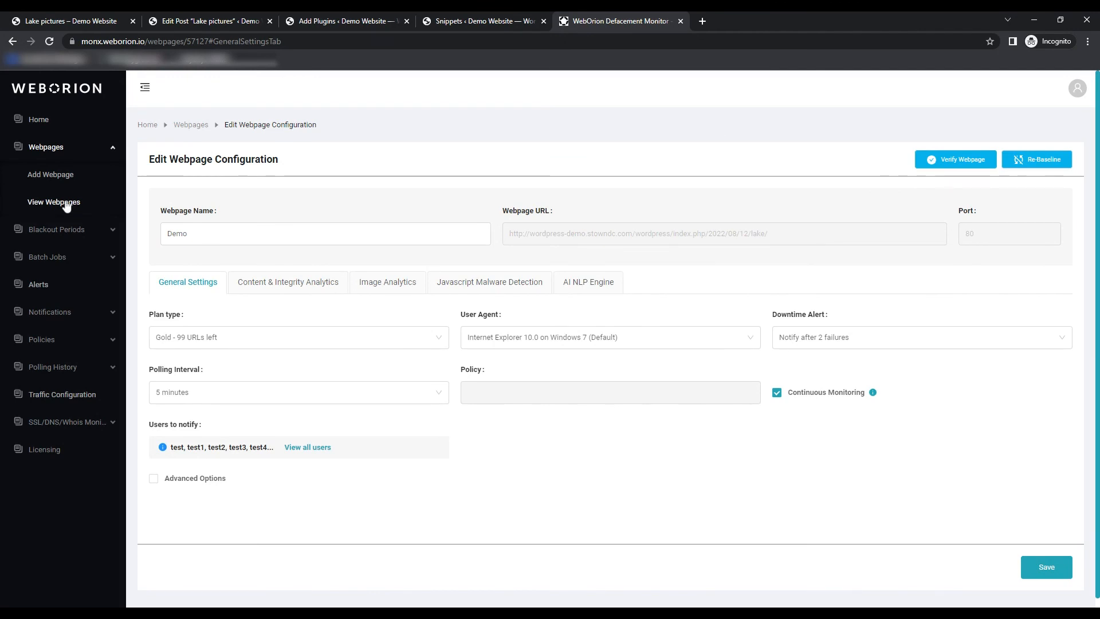
pyautogui.click(215, 228)
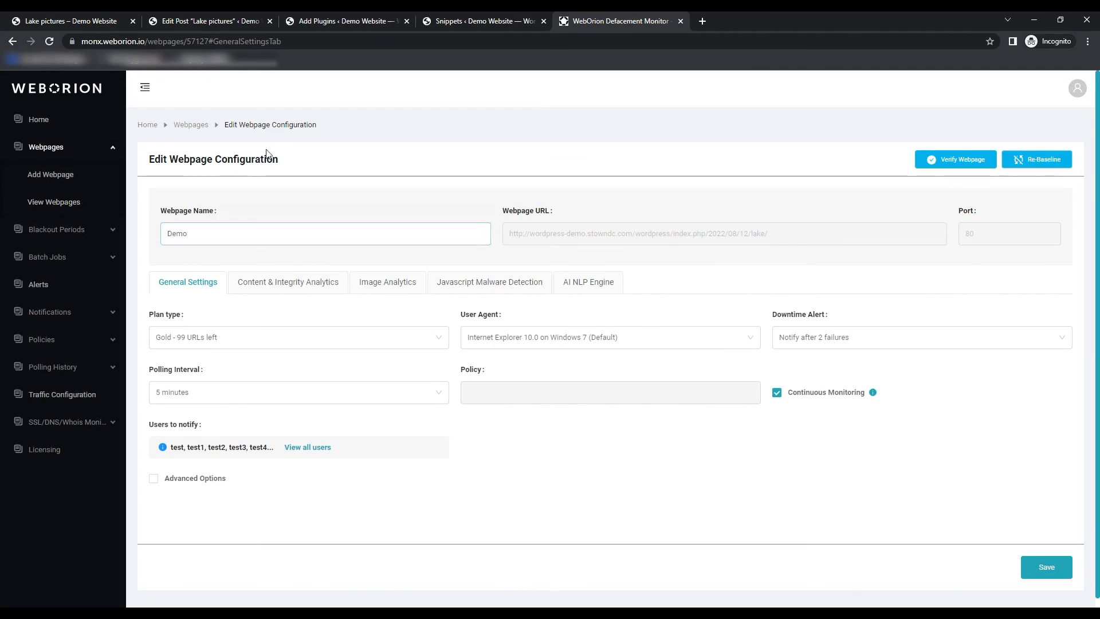